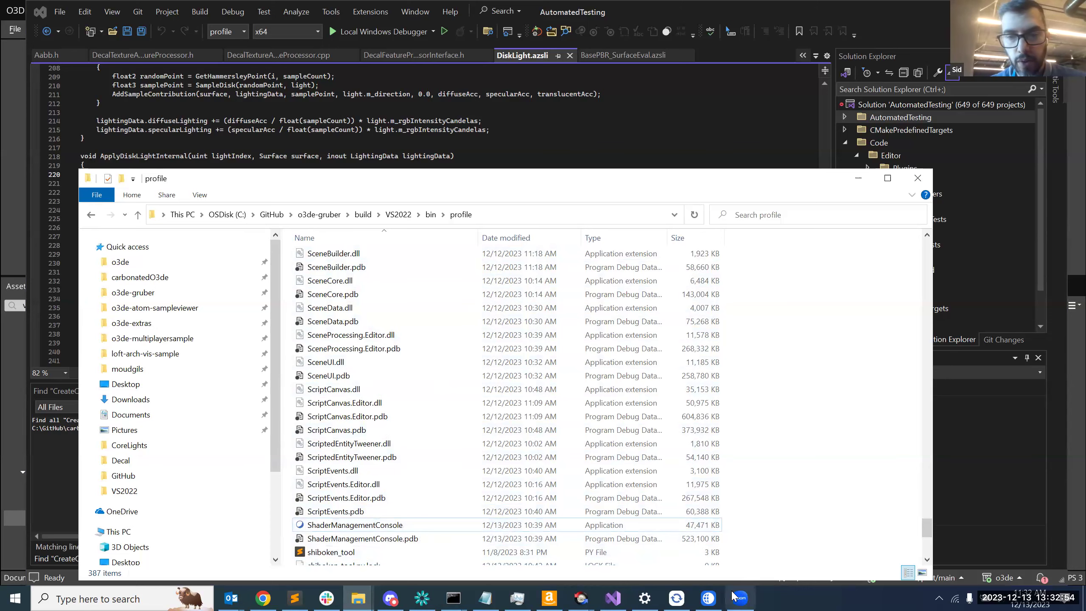
Switch to the Shader Management Console, open basepbr_mobilepipeline_forwardpass_baselighting.shadervariantlist and enlarge the variant table area.
click(709, 597)
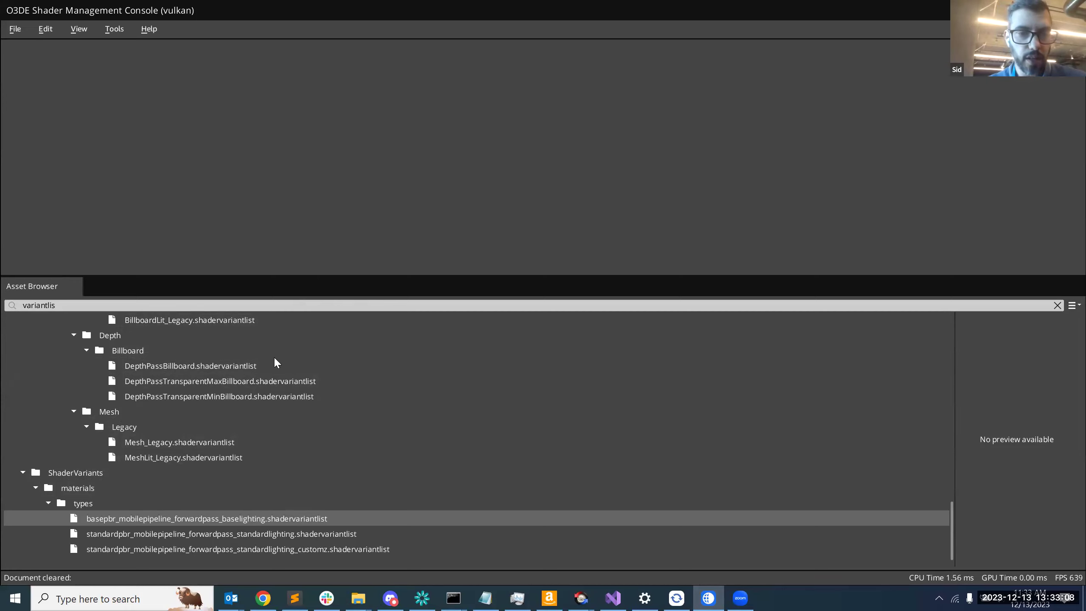
double_click(242, 518)
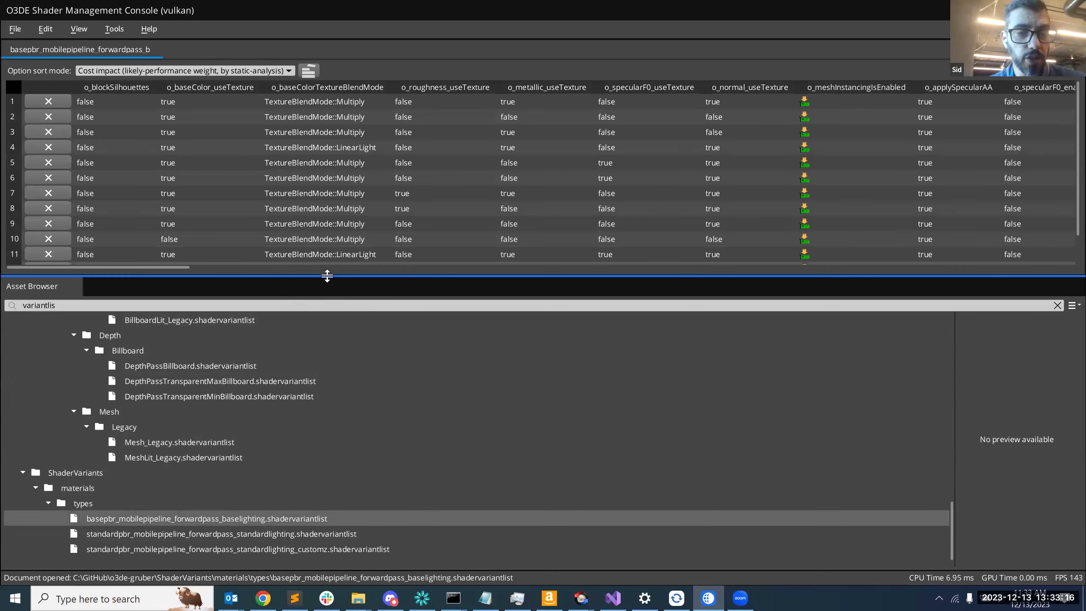
drag(326, 276, 322, 433)
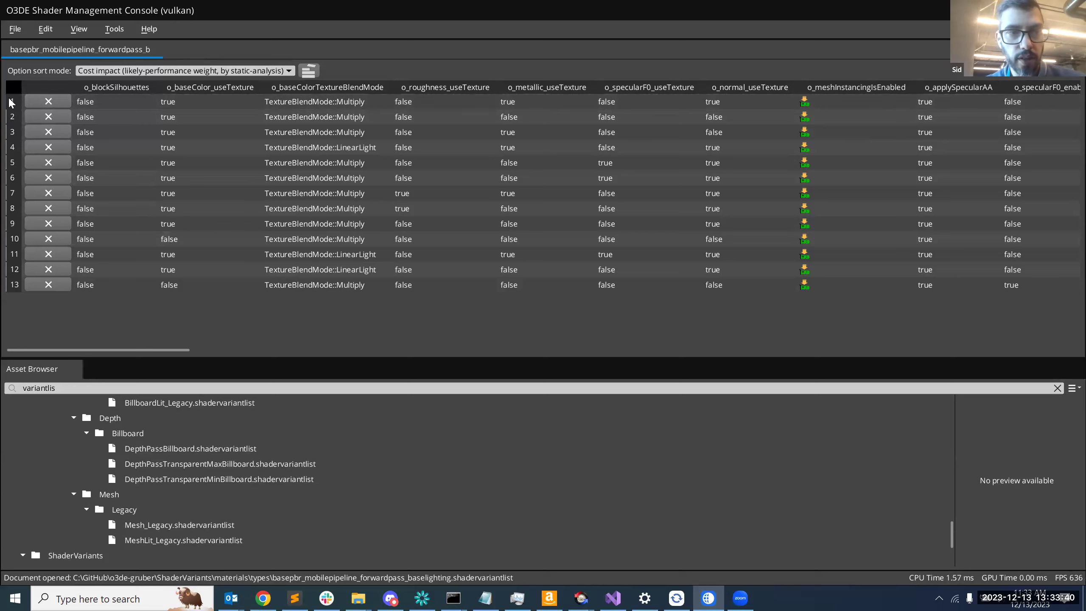
click(86, 239)
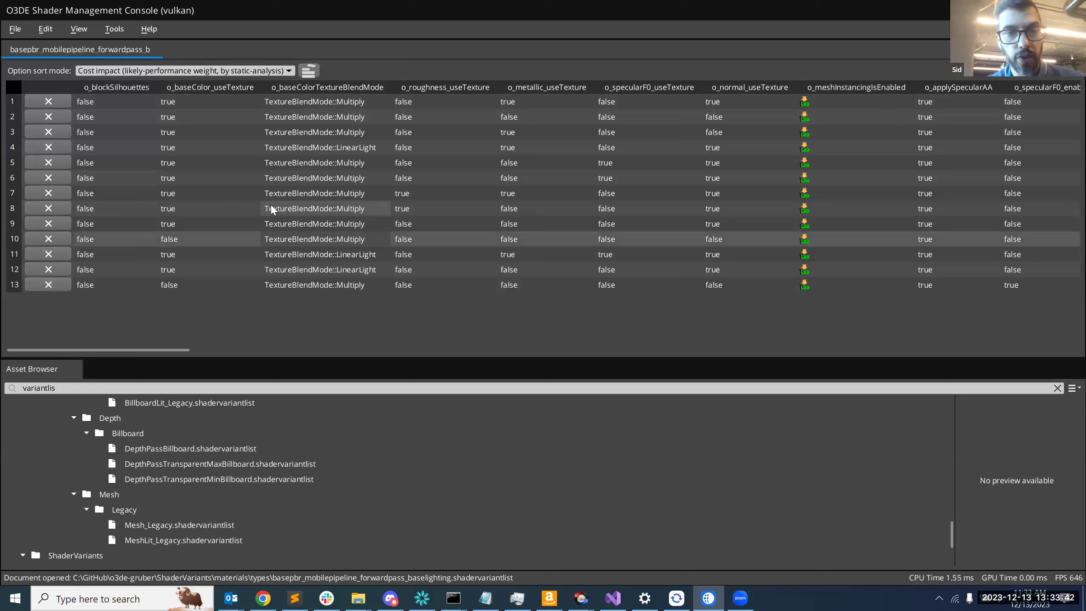
click(30, 48)
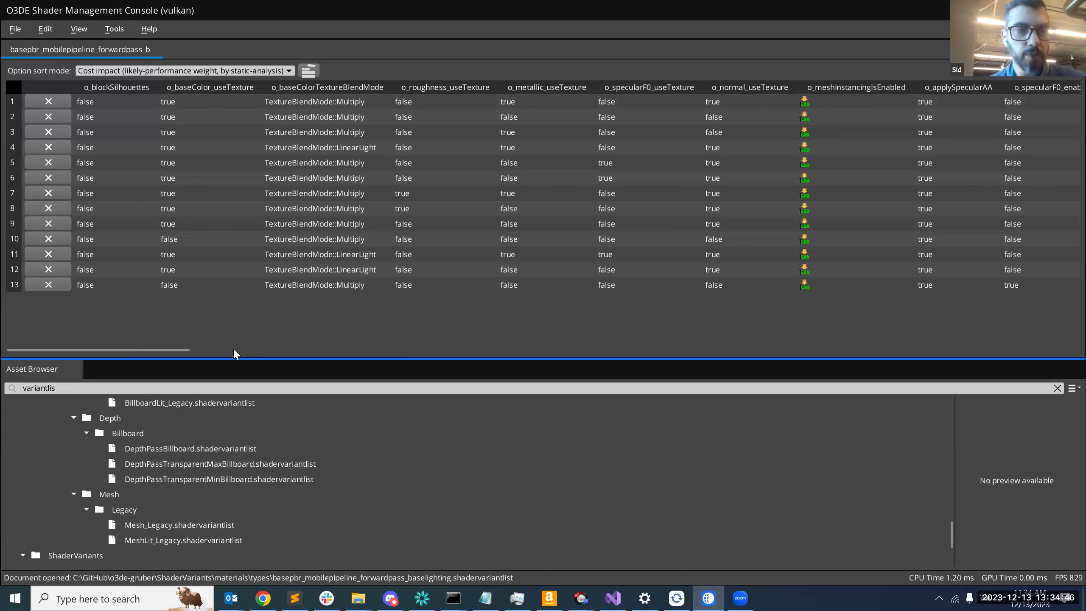
Replace the asset browser filter with "basepbr_mobilepip" to search for the base PBR mobile pipeline assets.
scroll(192, 470, up, 2)
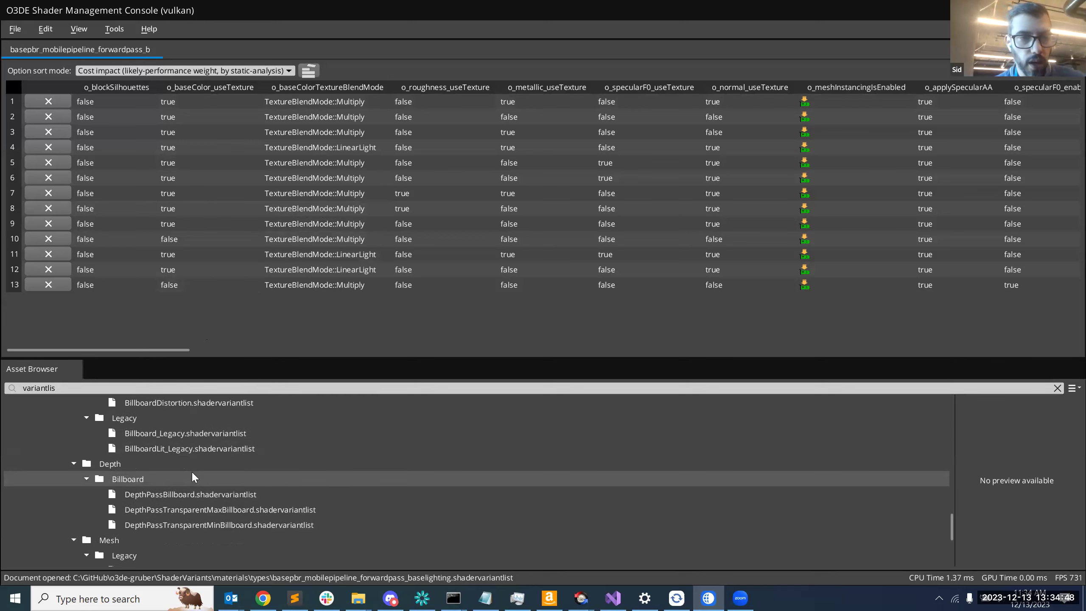
click(118, 385)
double_click(118, 385)
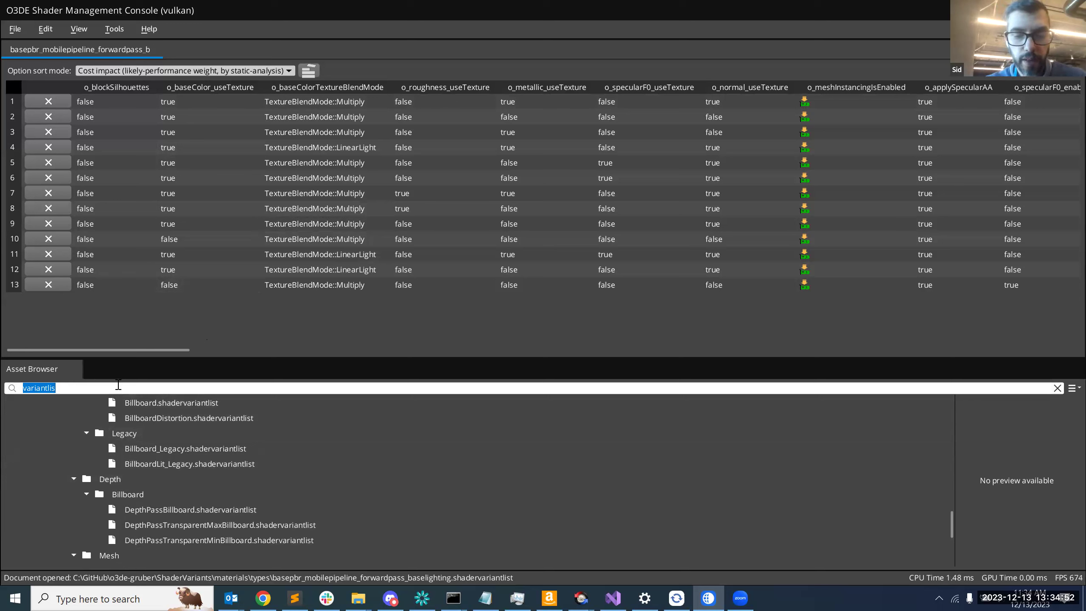
key(BackSpace)
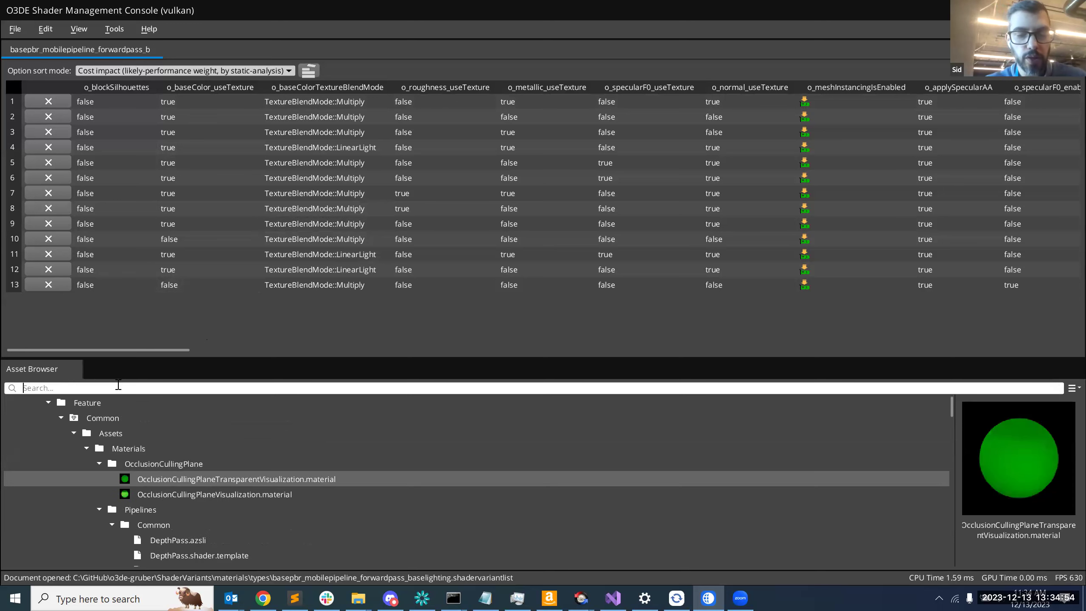
text(basepbr_)
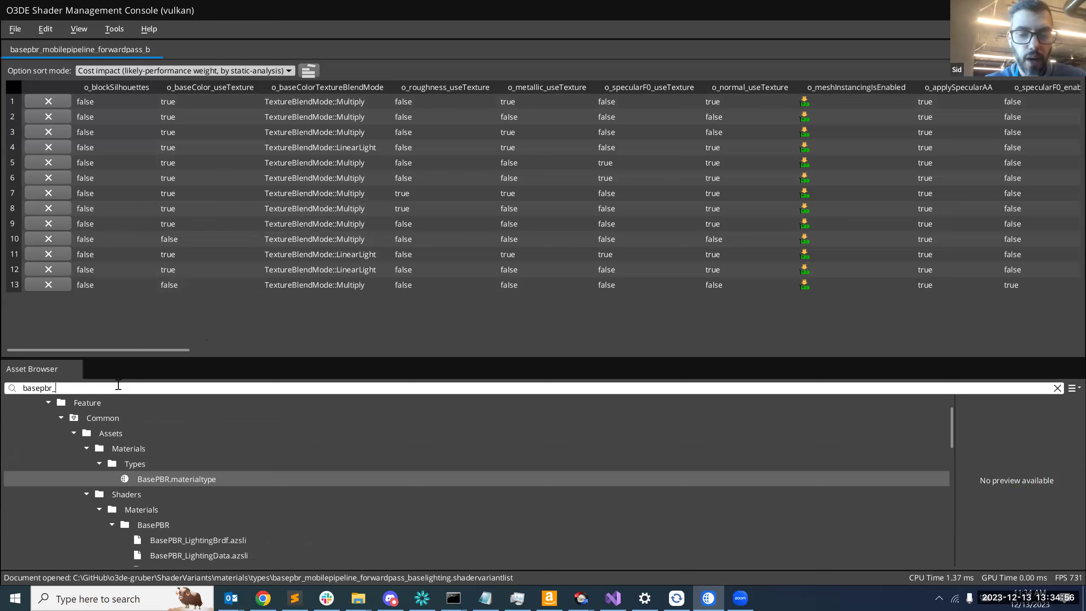
text(mobil)
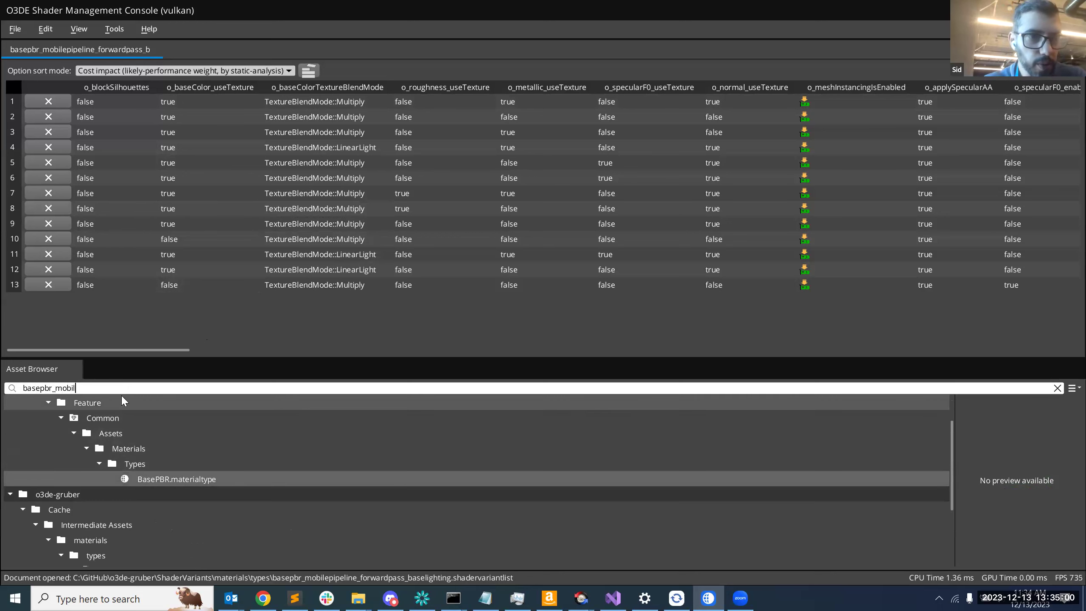
text(epip)
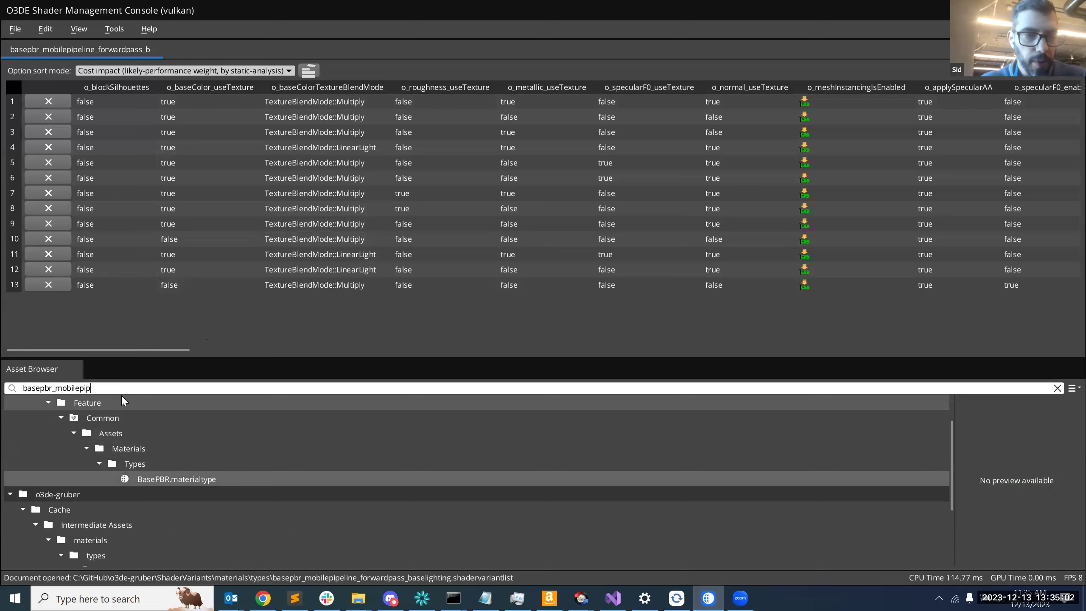
Examine the variant list and script commands offered for basepbr_mobilepipeline_forwardpass_baselighting.shader.
click(222, 497)
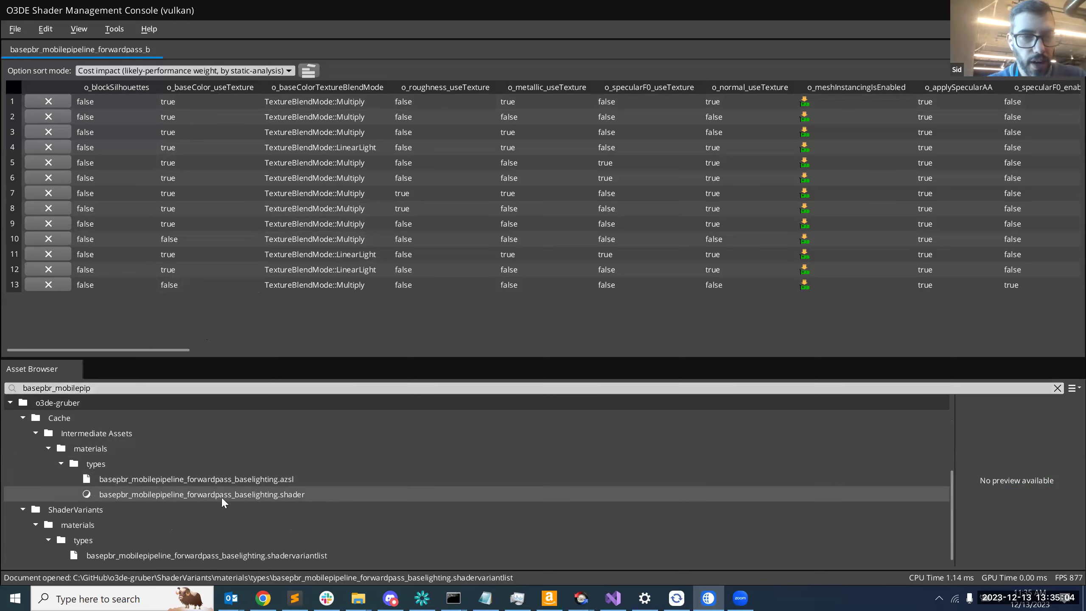
right_click(222, 496)
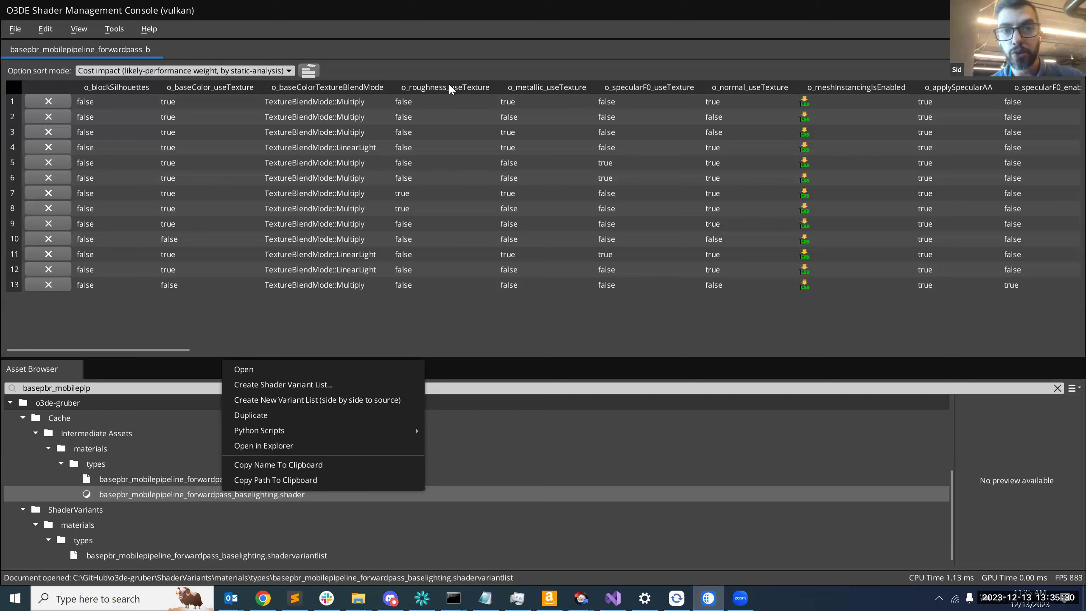
click(458, 66)
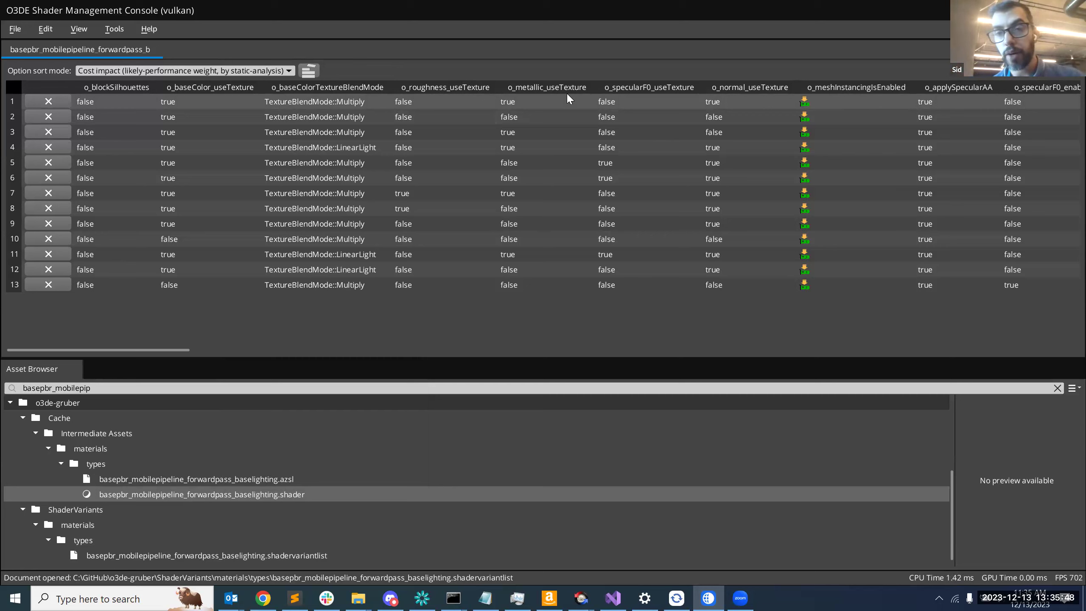
right_click(280, 496)
mouse_move(371, 429)
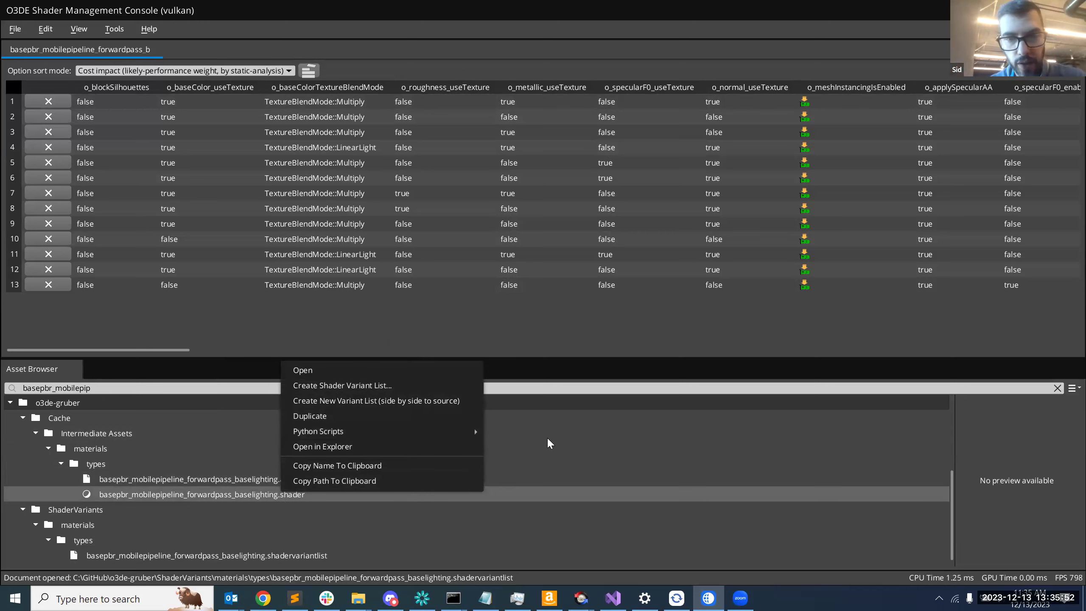
click(525, 446)
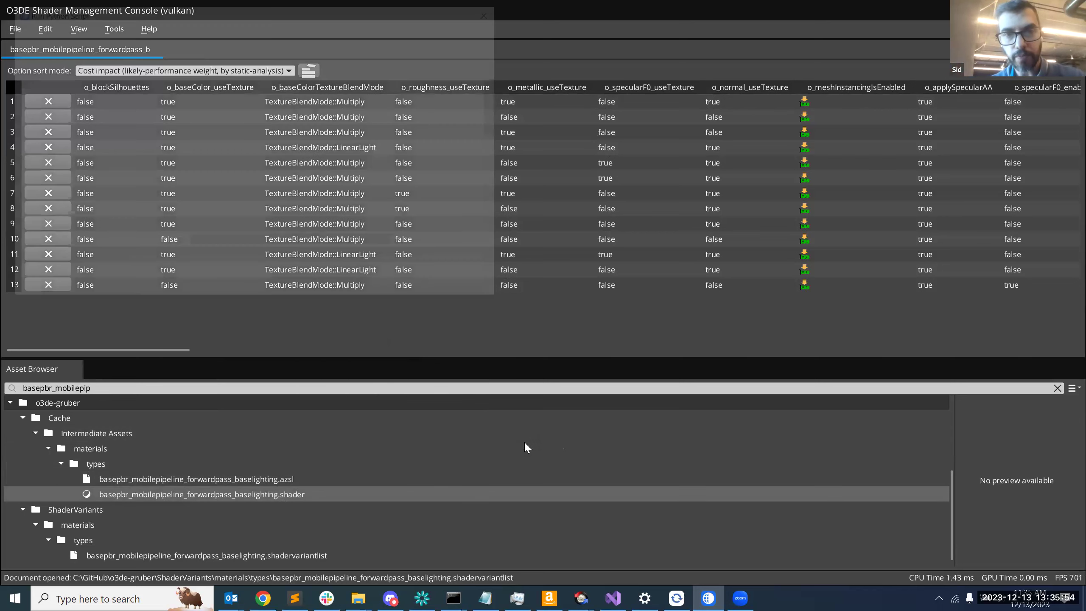
click(480, 286)
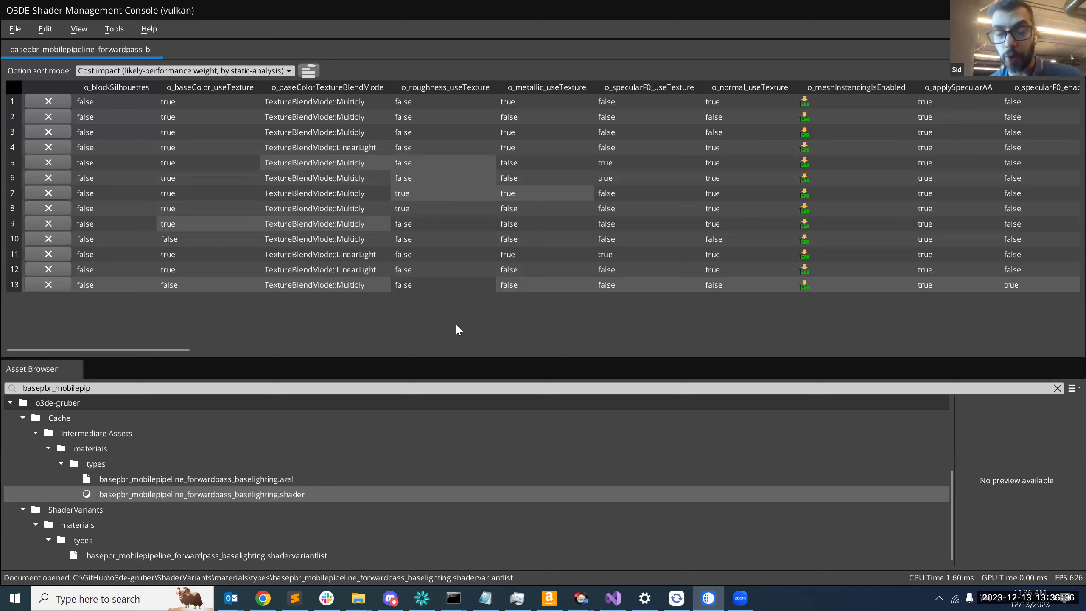
Run ExpandOptionsFullCombinatorials.py on the open variant list and add o_roughness_useTexture to the participating options.
right_click(442, 312)
mouse_move(488, 337)
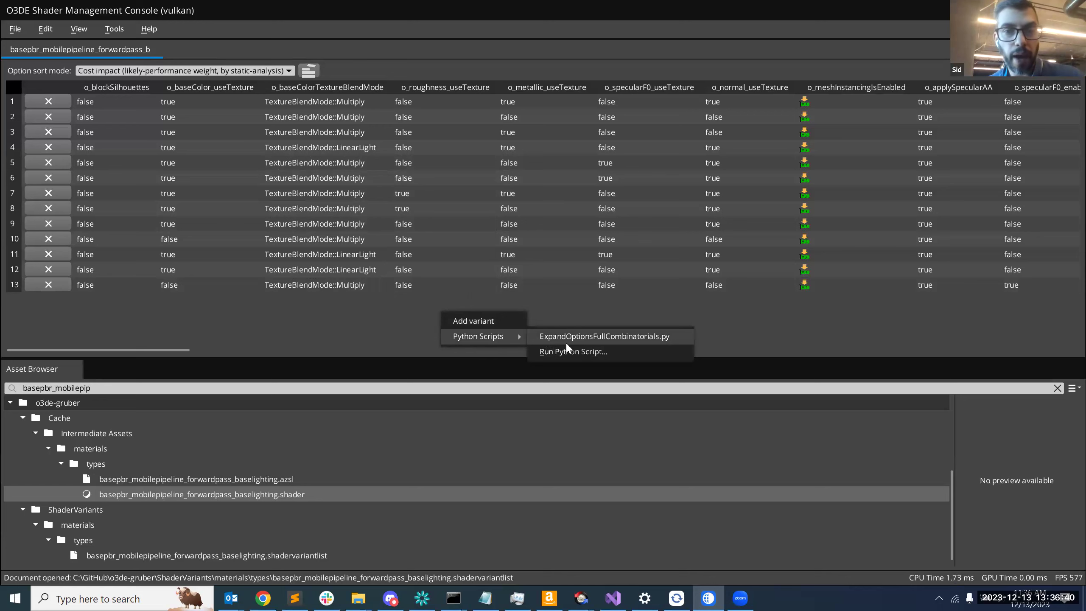
click(594, 342)
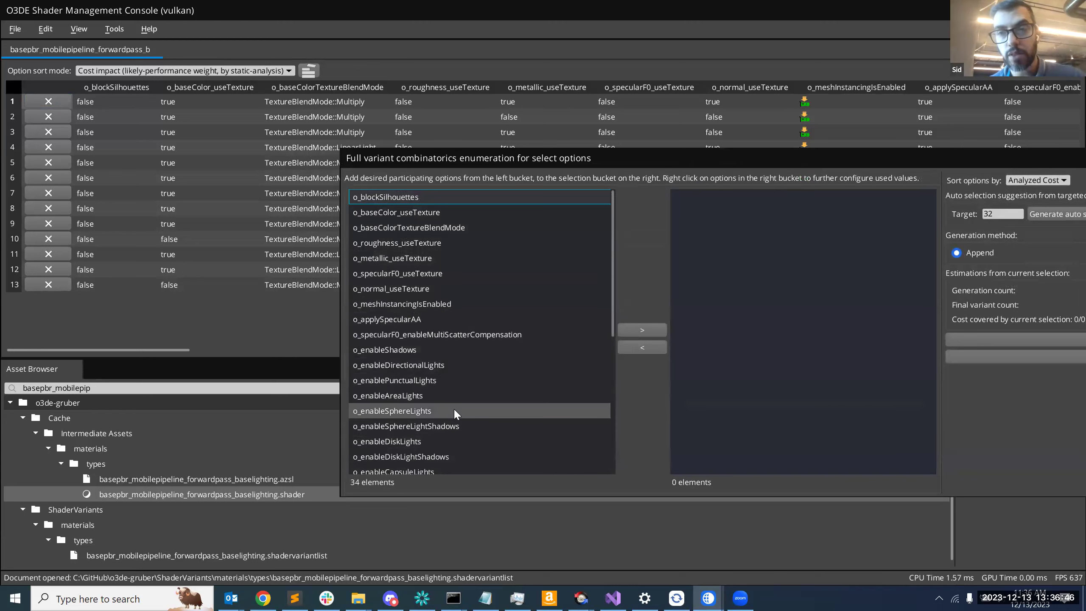
mouse_move(453, 411)
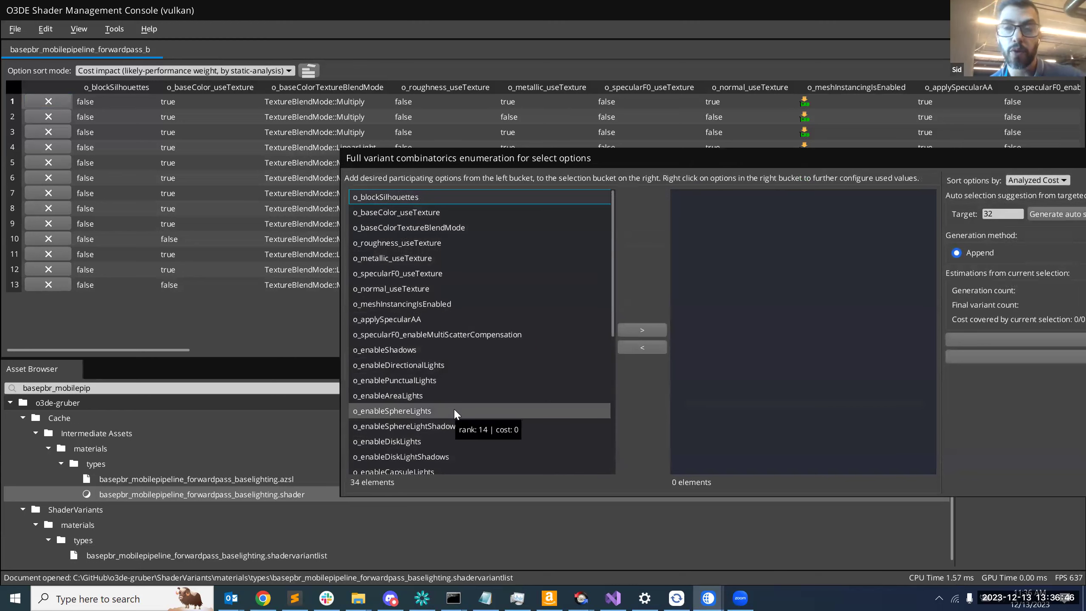
click(445, 242)
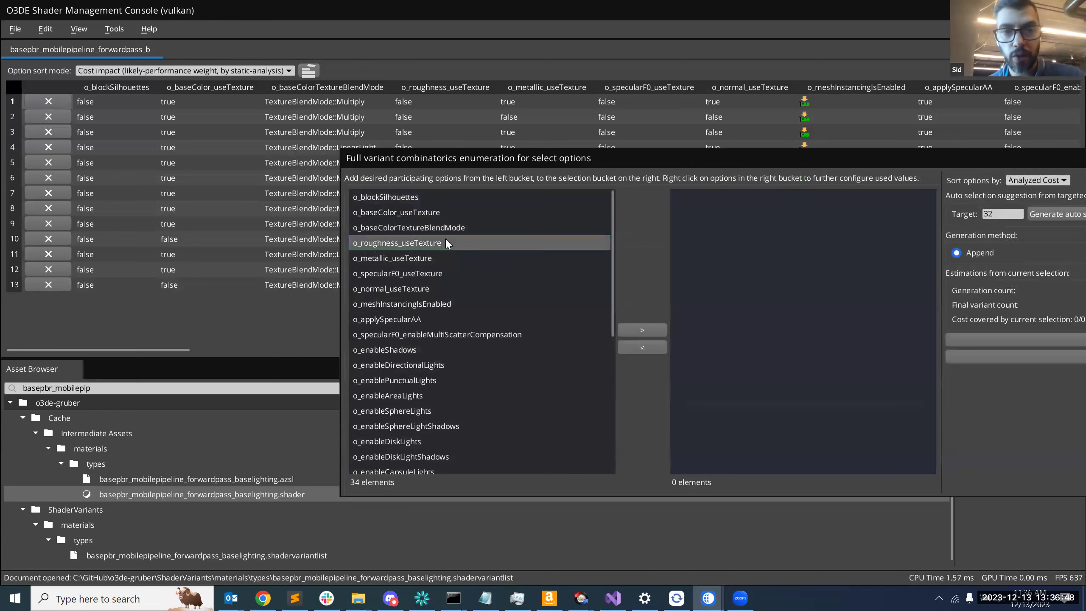
click(643, 330)
drag(749, 166, 467, 136)
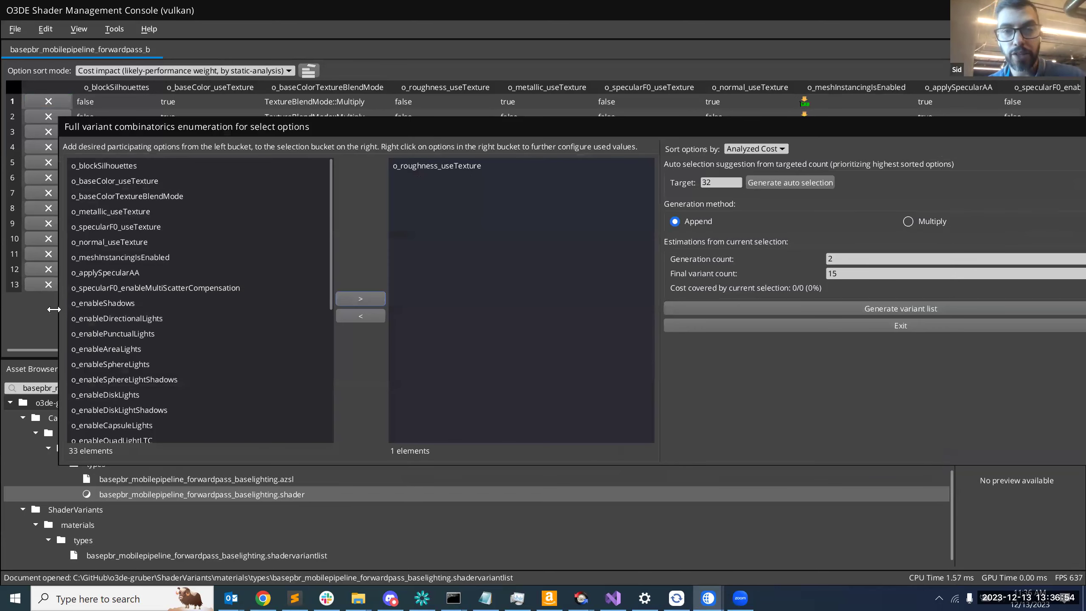
drag(552, 127, 511, 128)
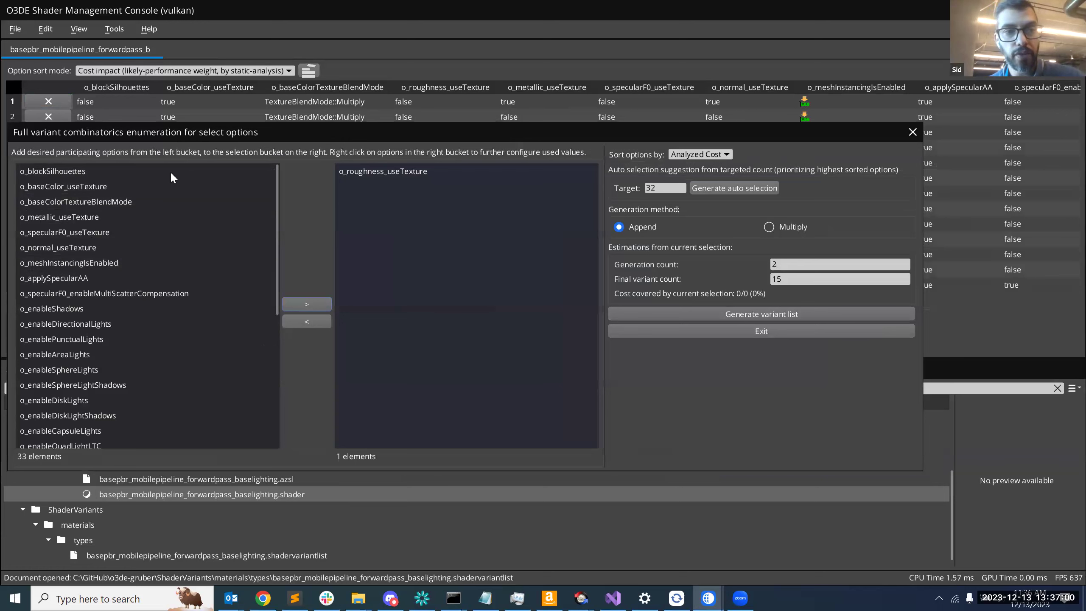
Add o_blockSilhouettes and o_metallic_useTexture to the participating options of the combinatorics enumeration.
click(125, 170)
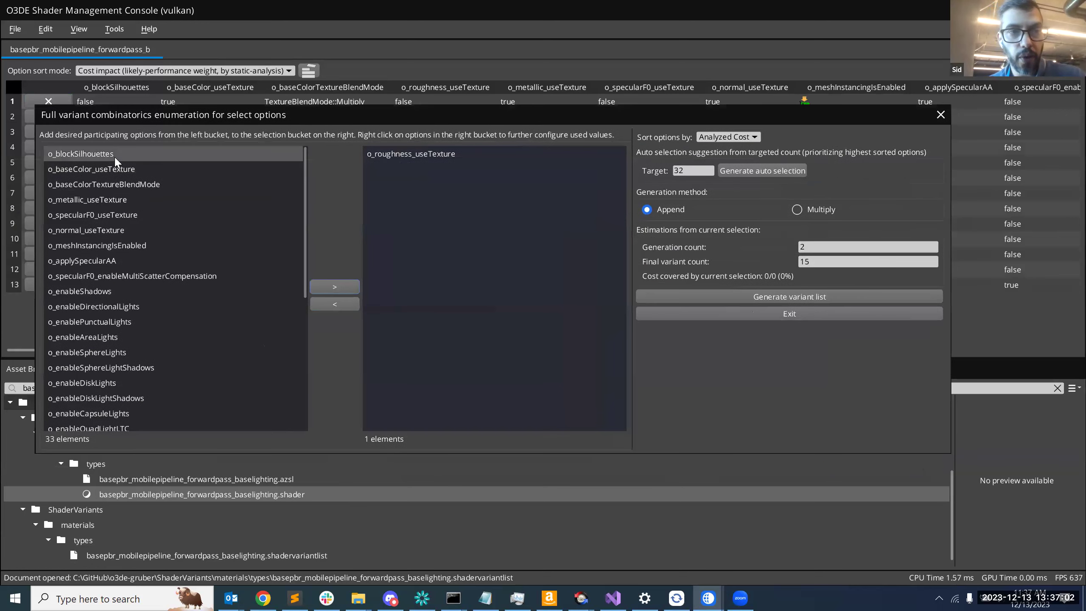
click(334, 287)
click(167, 183)
click(334, 287)
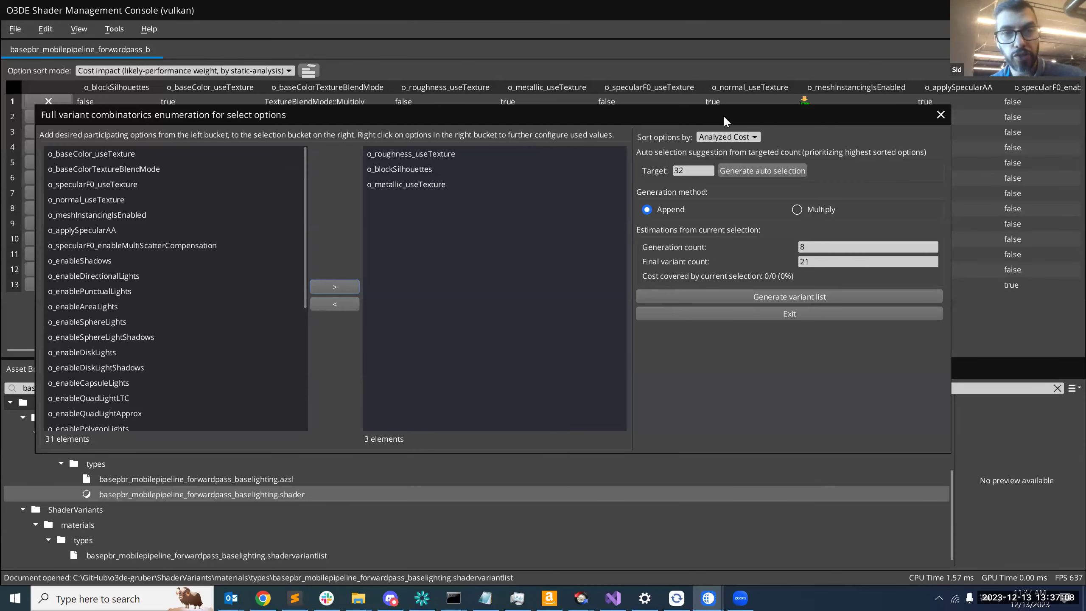
drag(723, 116, 688, 168)
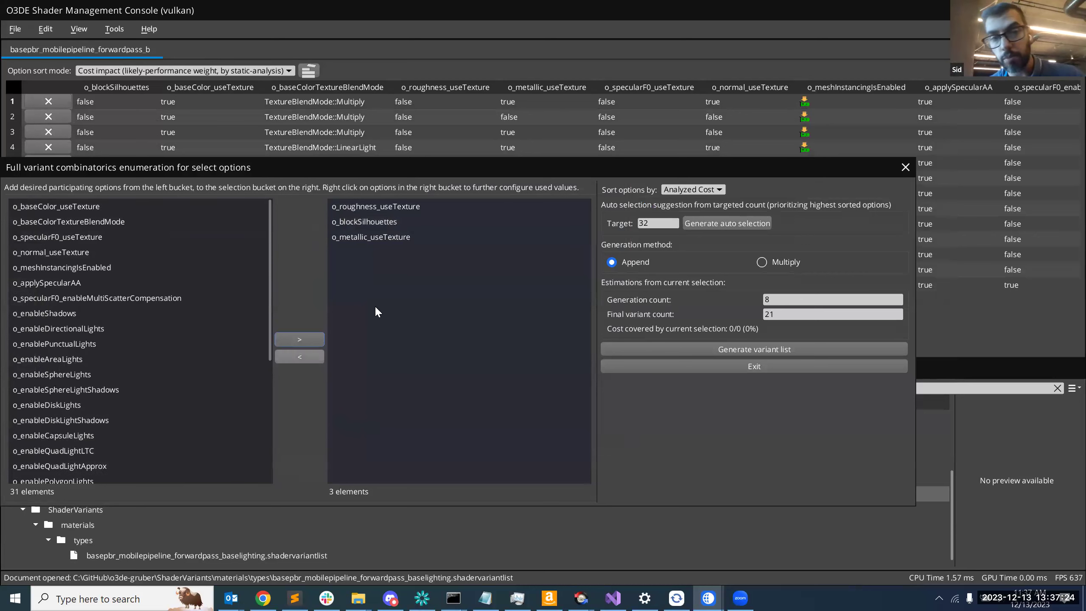
Add o_baseColor_useTexture, o_enableDiskLightShadows, o_baseColorTextureBlendMode and o_meshInstancingIsEnabled to the participating options, and close the dialog without generating variants.
click(151, 209)
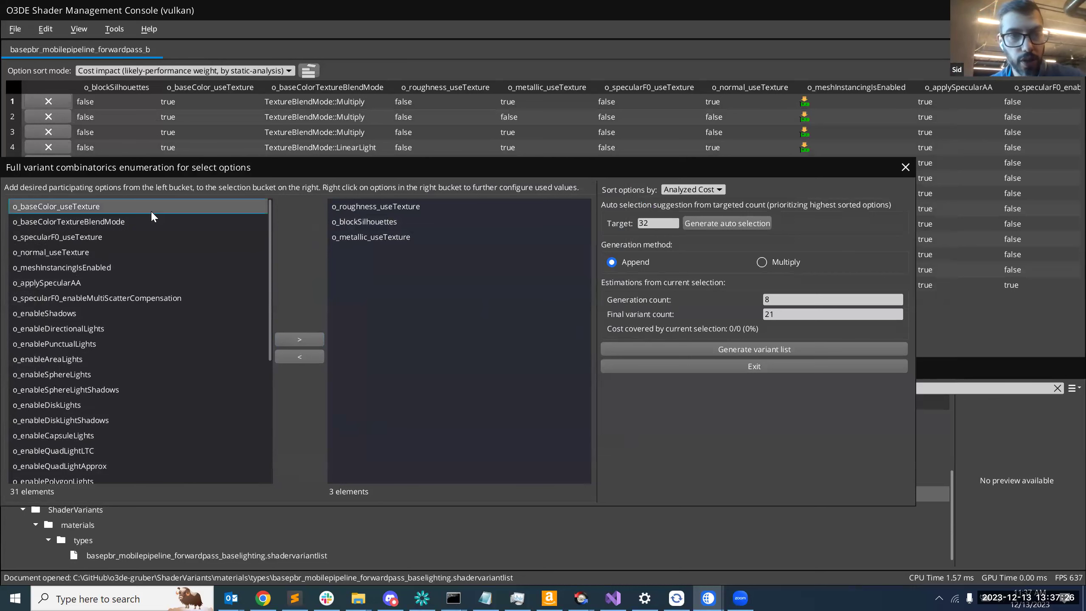
ctrl+click(158, 424)
click(308, 339)
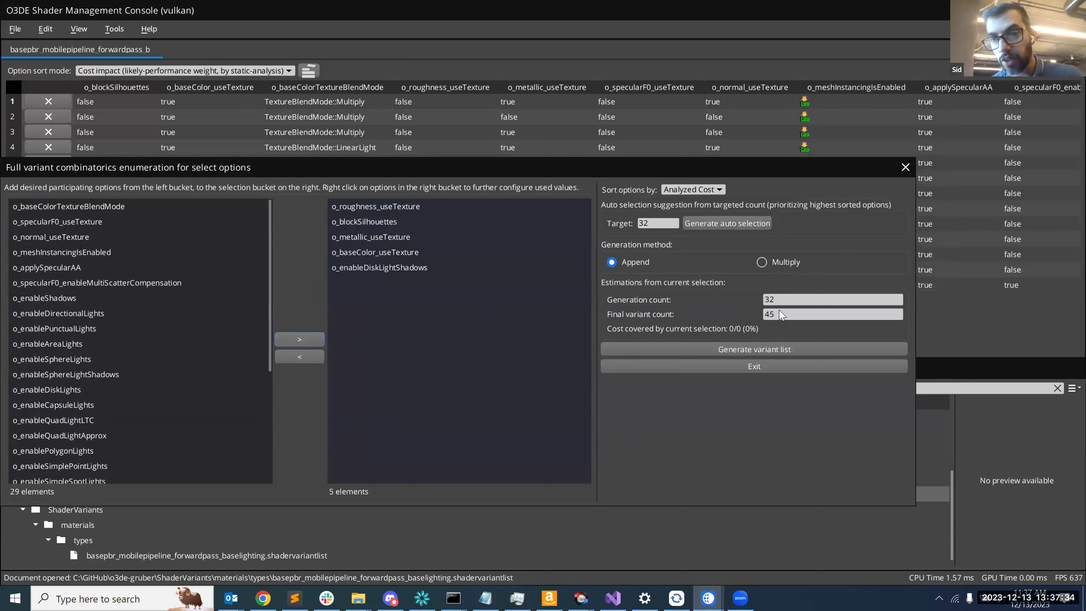
click(161, 210)
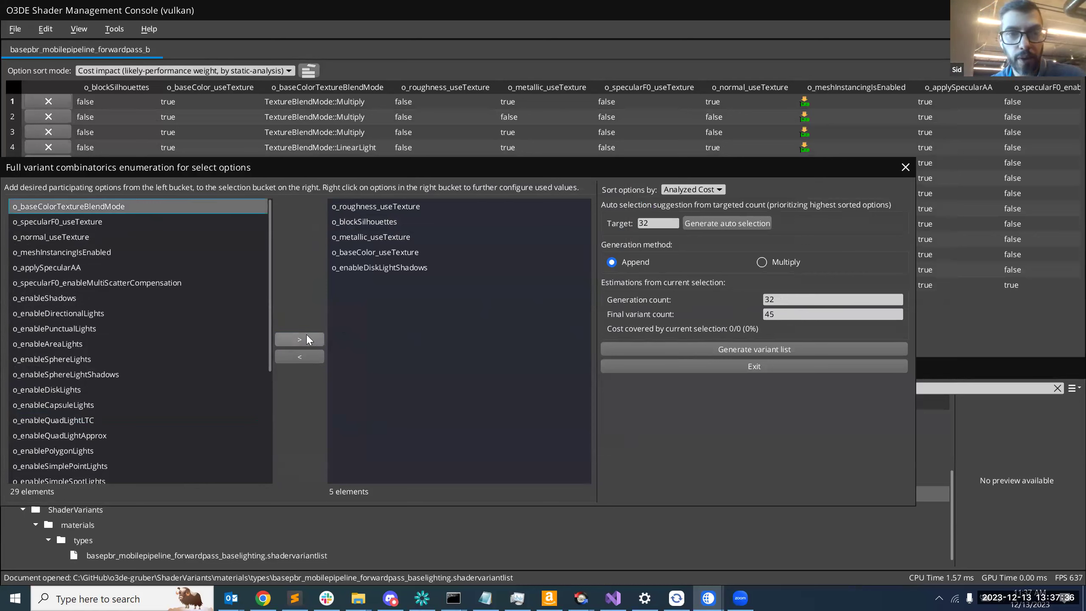
click(299, 339)
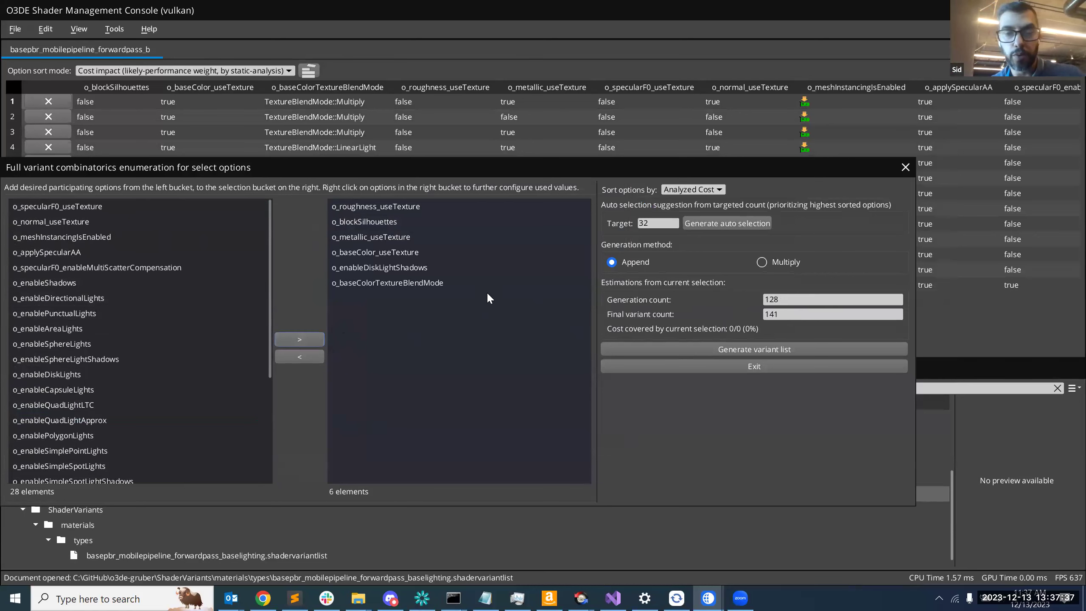
click(223, 233)
click(302, 339)
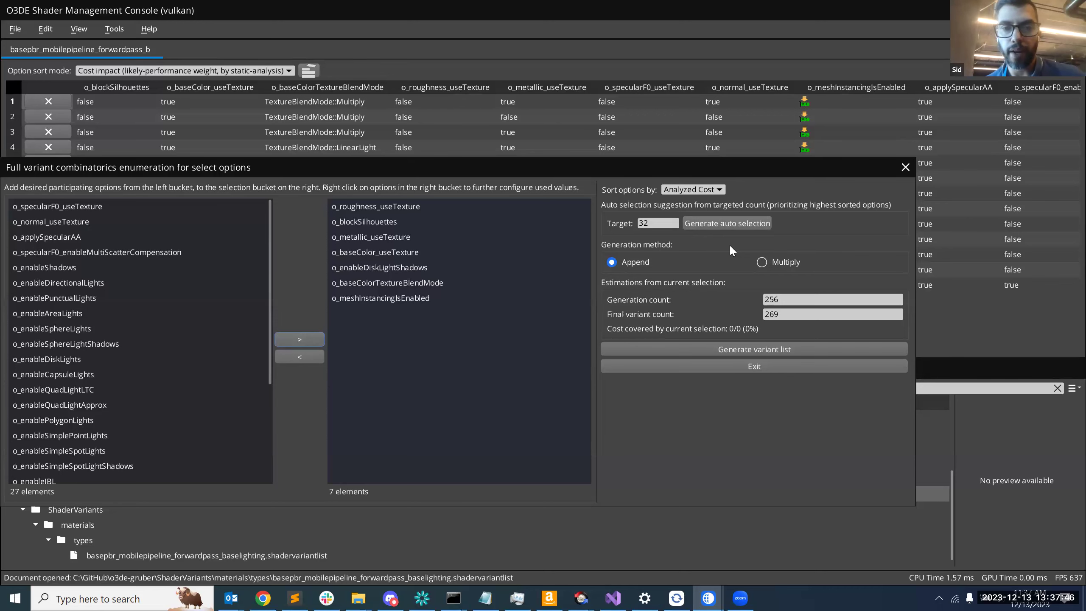
click(911, 166)
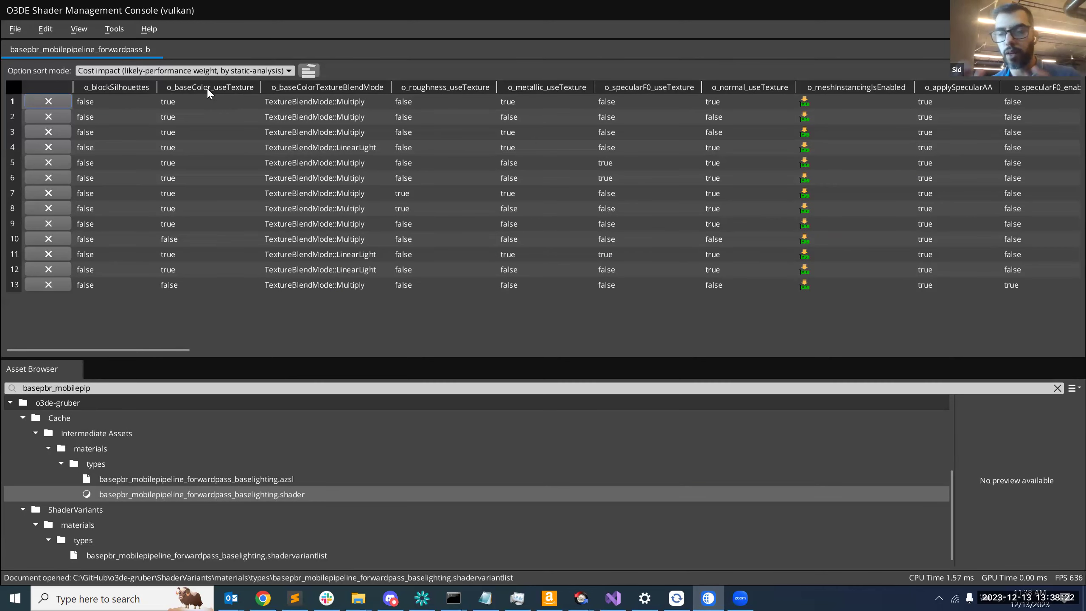
Launch the ExpandOptionsFullCombinatorials.py script again for the open shader variant list.
click(168, 96)
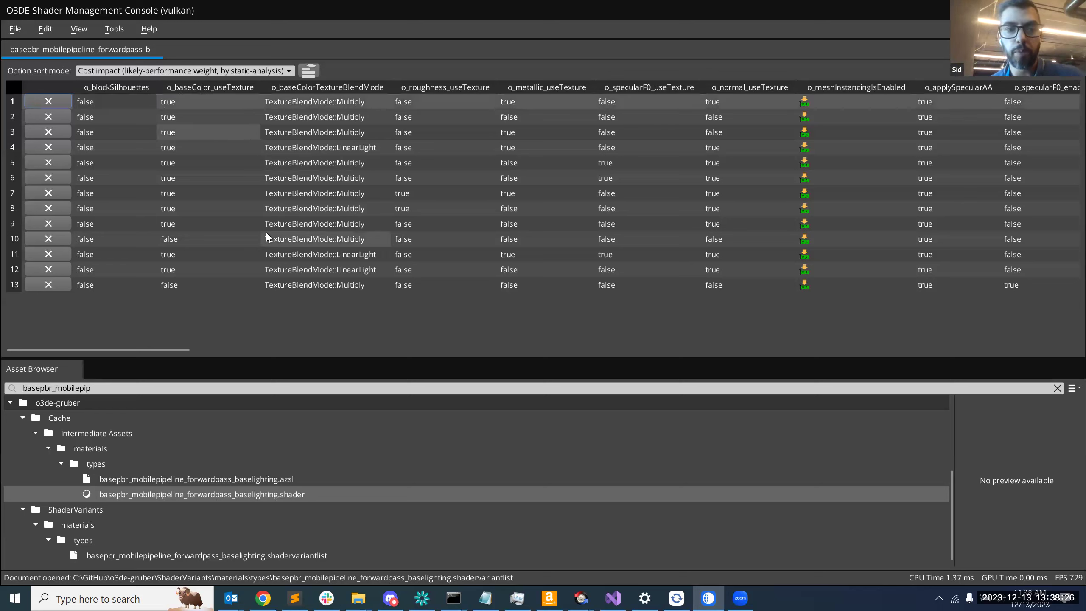
right_click(302, 332)
mouse_move(329, 343)
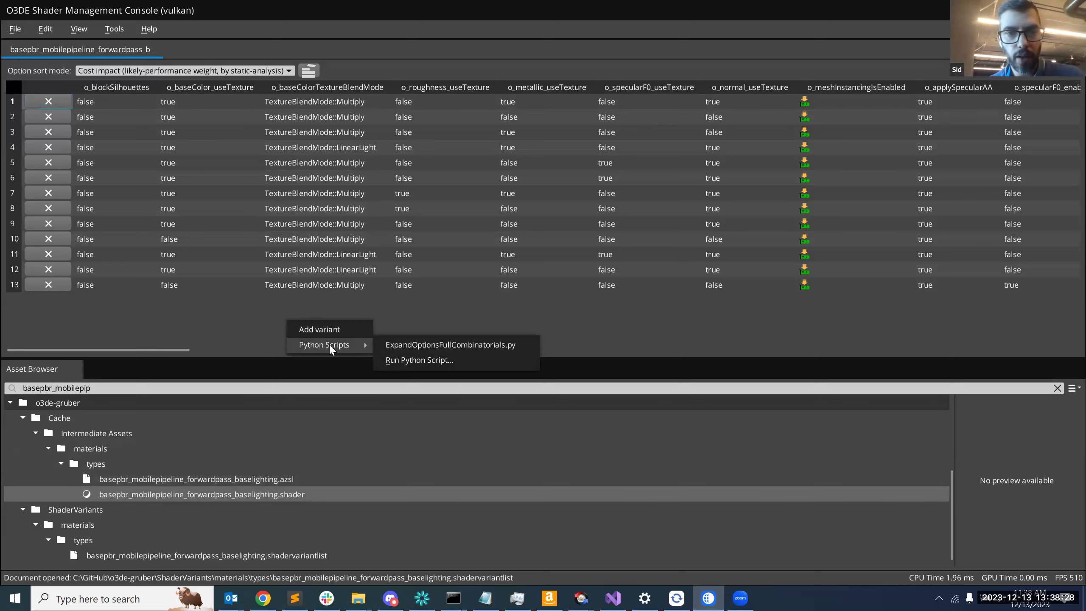
click(424, 347)
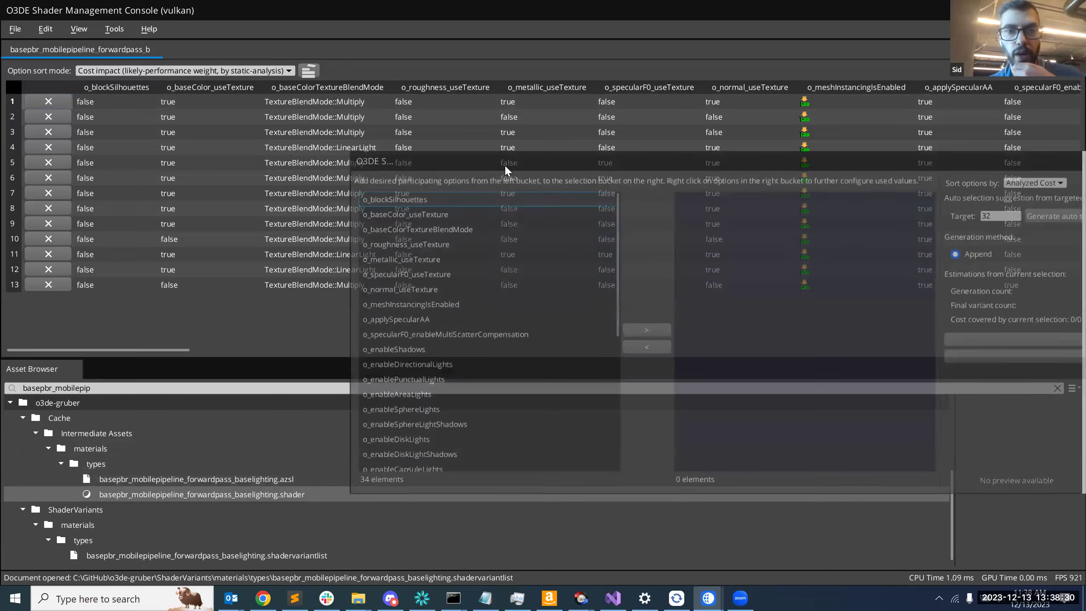
Add o_blockSilhouettes to the participating options of the combinatorics enumeration.
drag(613, 158, 313, 147)
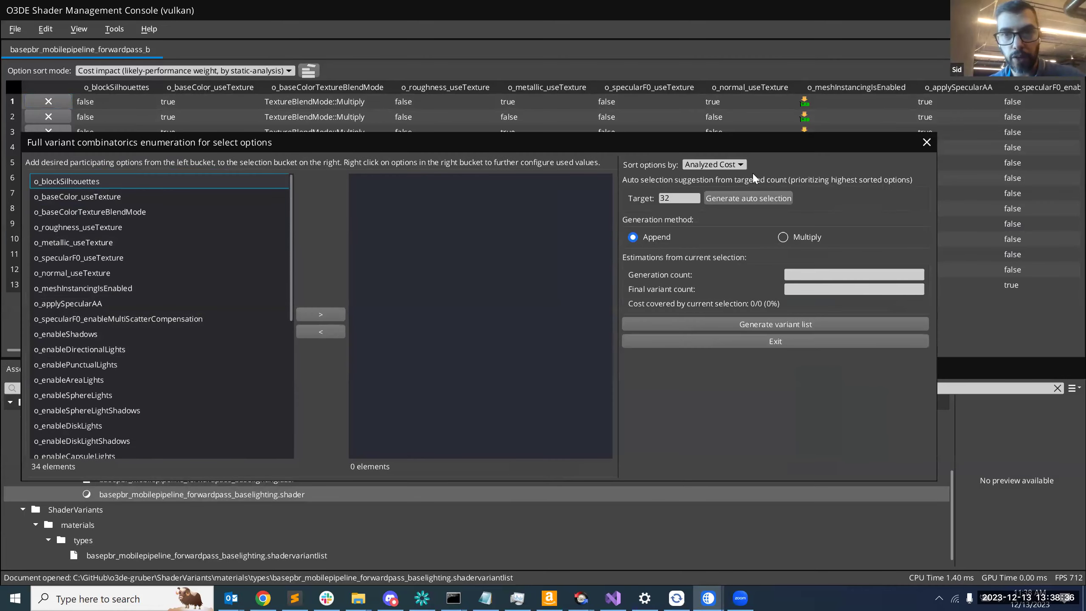
click(737, 167)
click(796, 156)
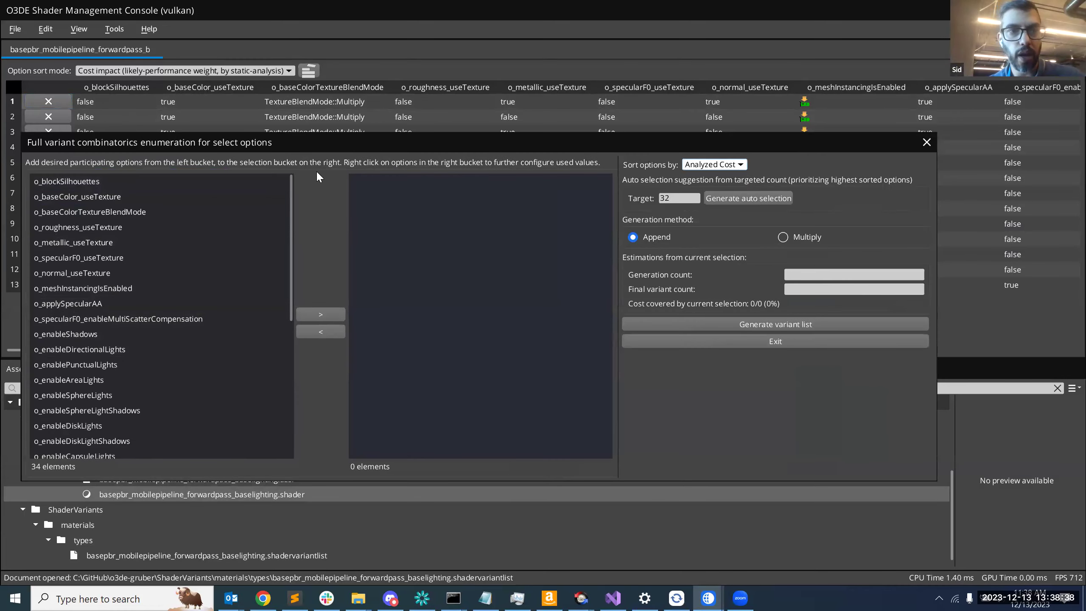
click(197, 186)
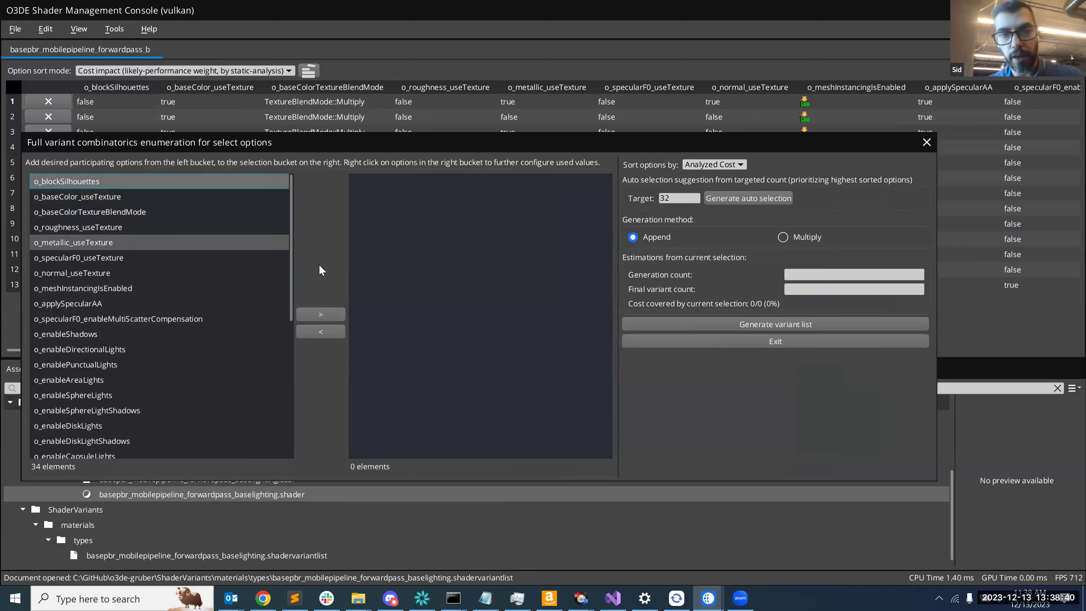
click(321, 314)
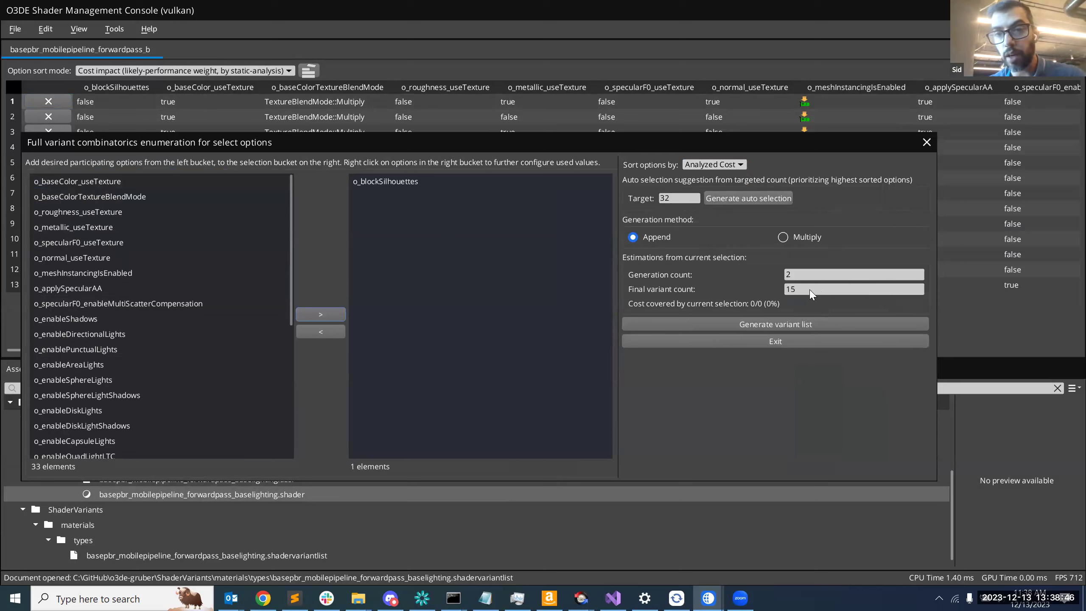
Set the auto selection target to 100 and close the enumeration dialog without generating variants.
double_click(673, 199)
text(100)
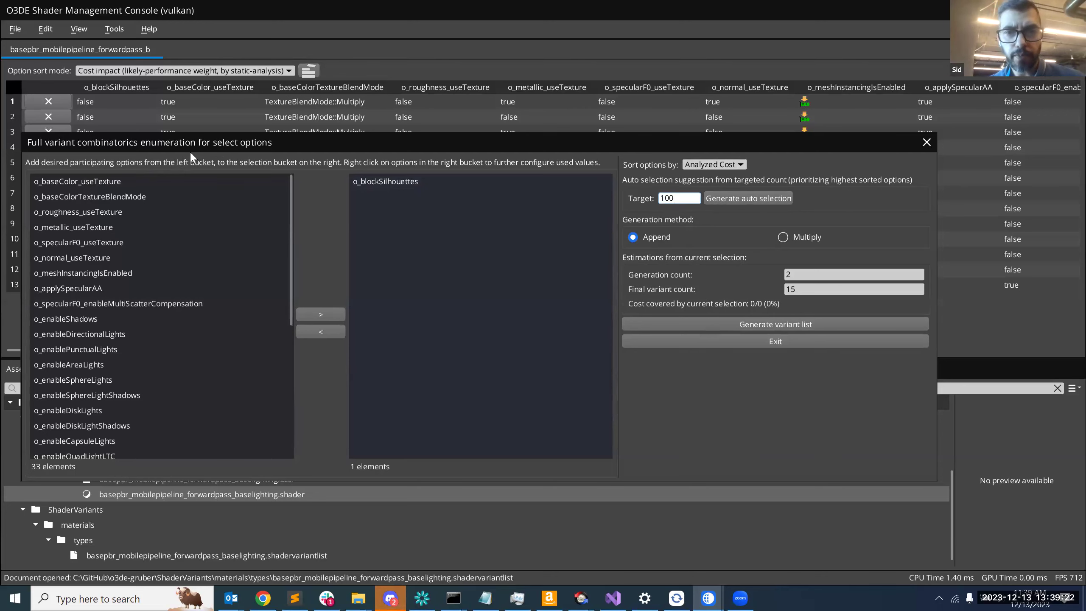
drag(189, 151, 129, 181)
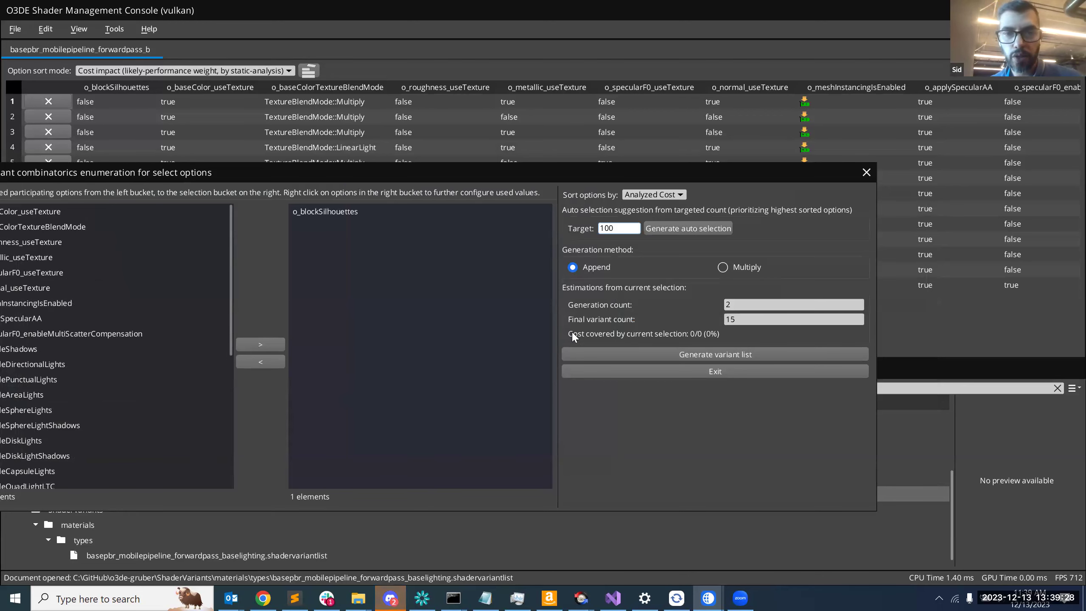
click(867, 171)
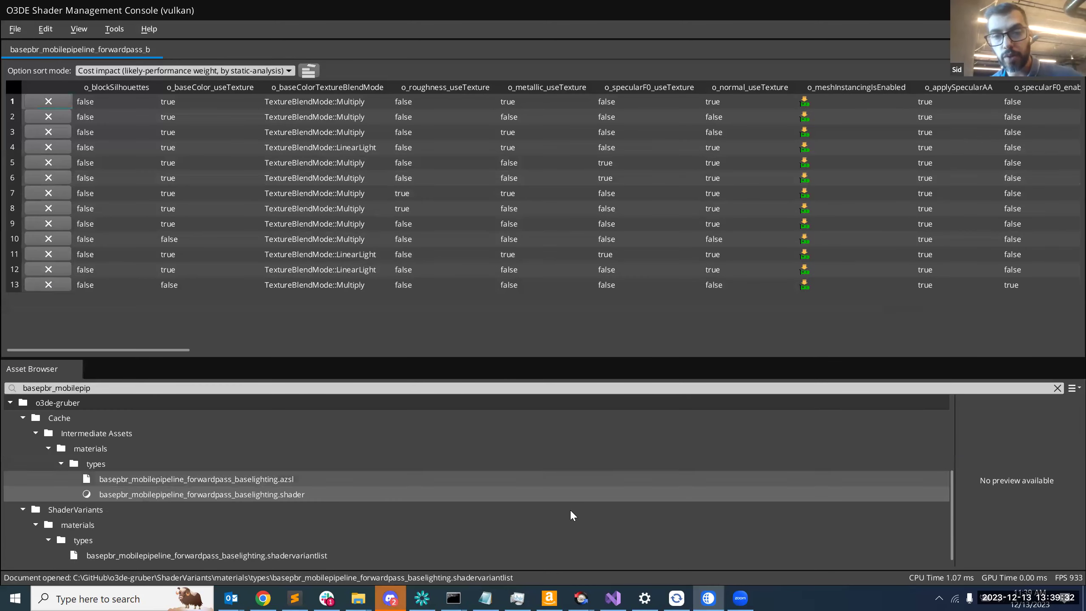
Check the job status in the Asset Processor and return to the Shader Management Console.
click(676, 597)
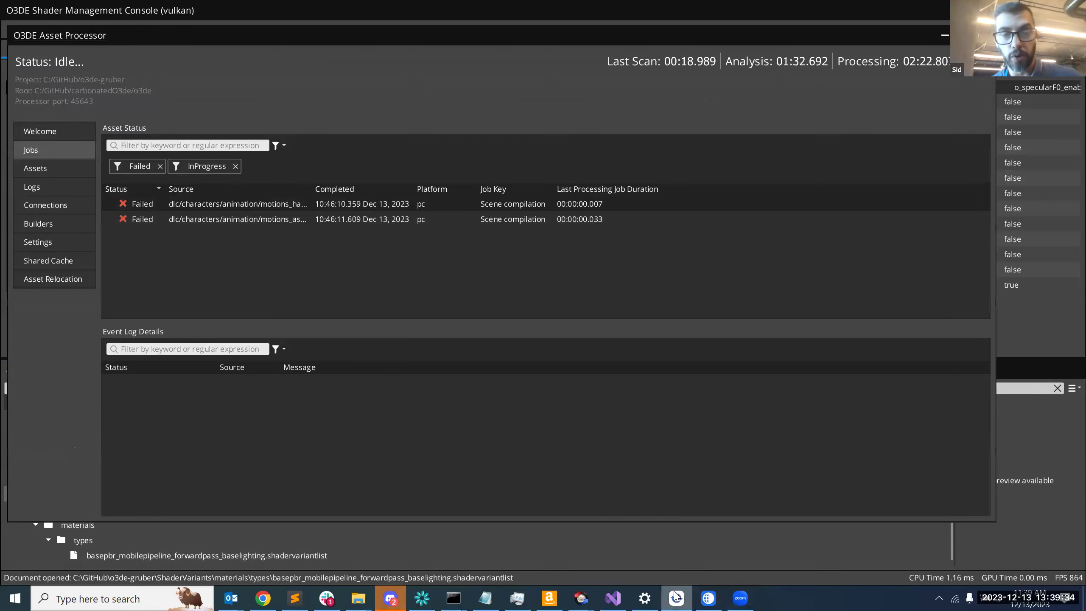
click(676, 598)
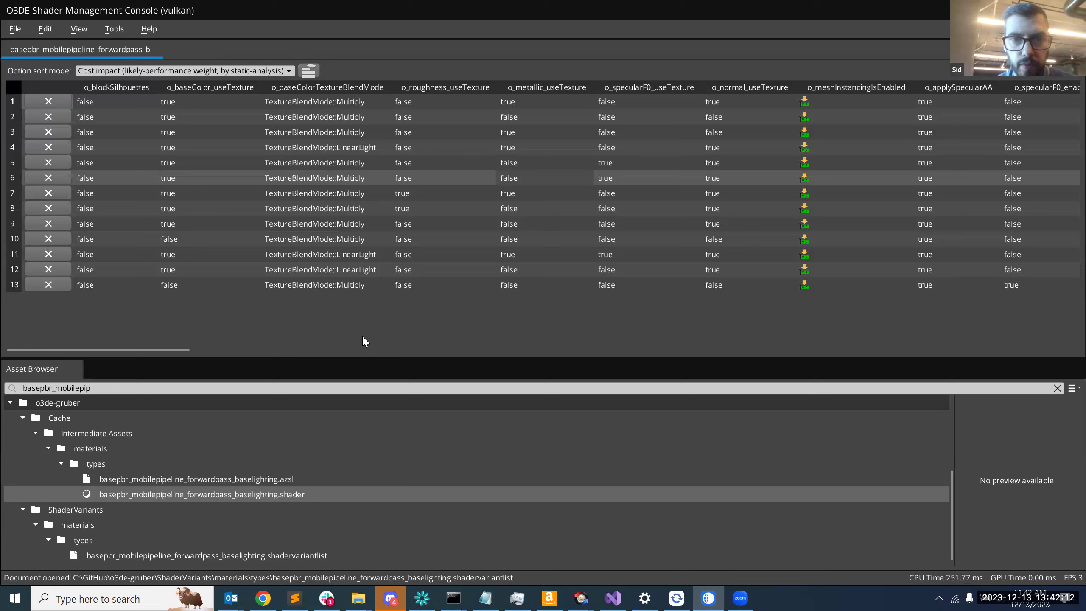
right_click(346, 329)
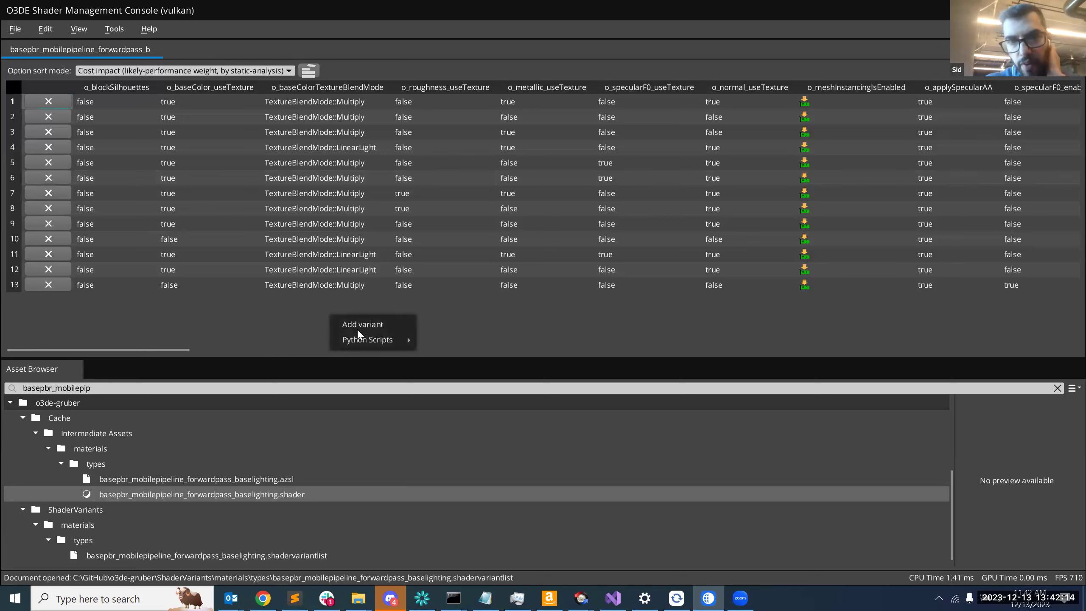
mouse_move(379, 344)
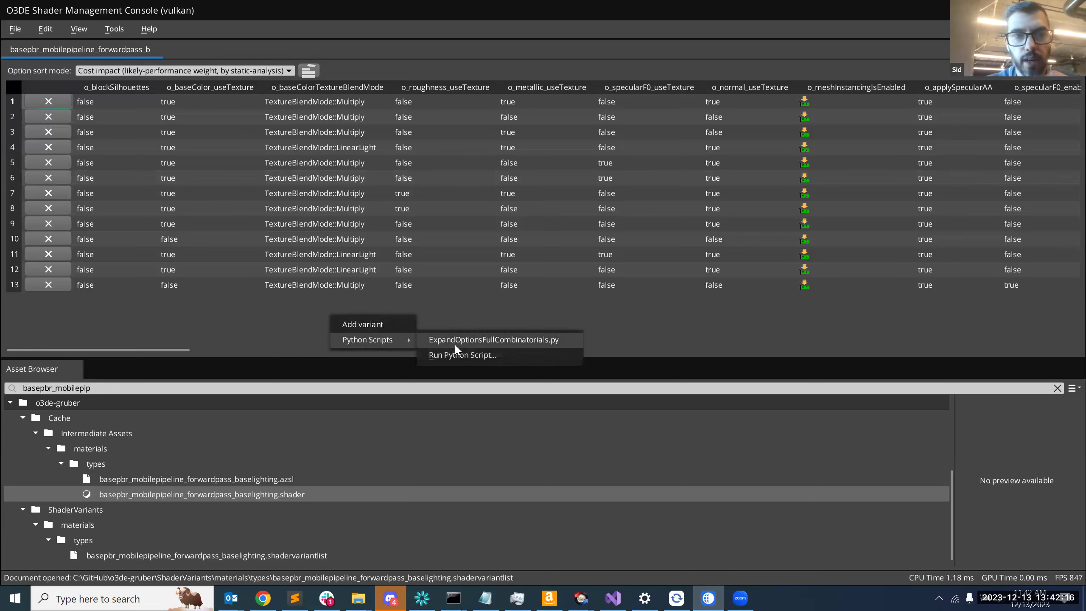
click(224, 321)
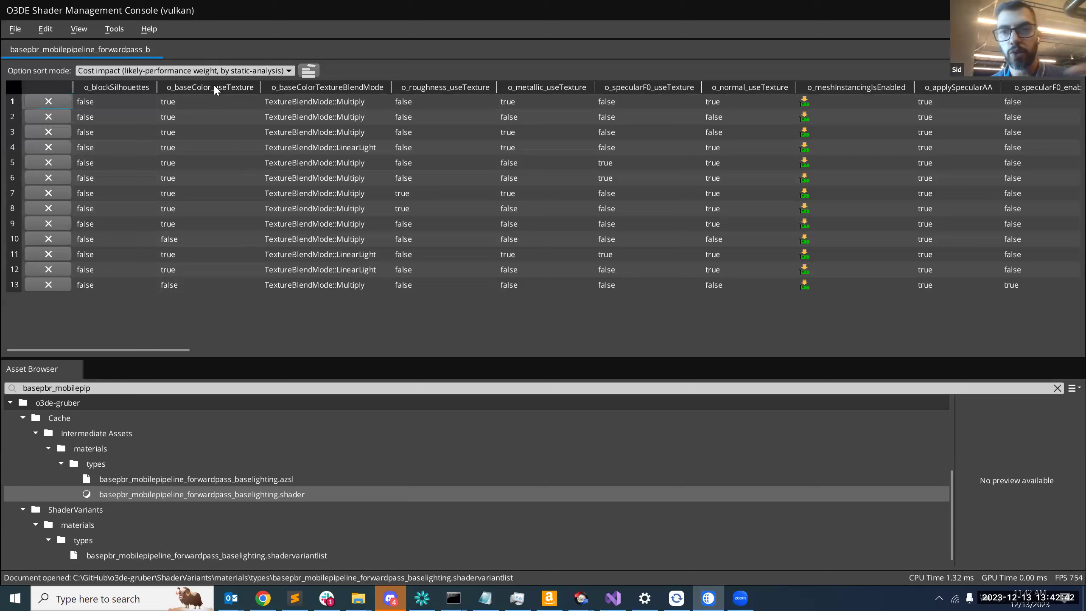
mouse_move(214, 83)
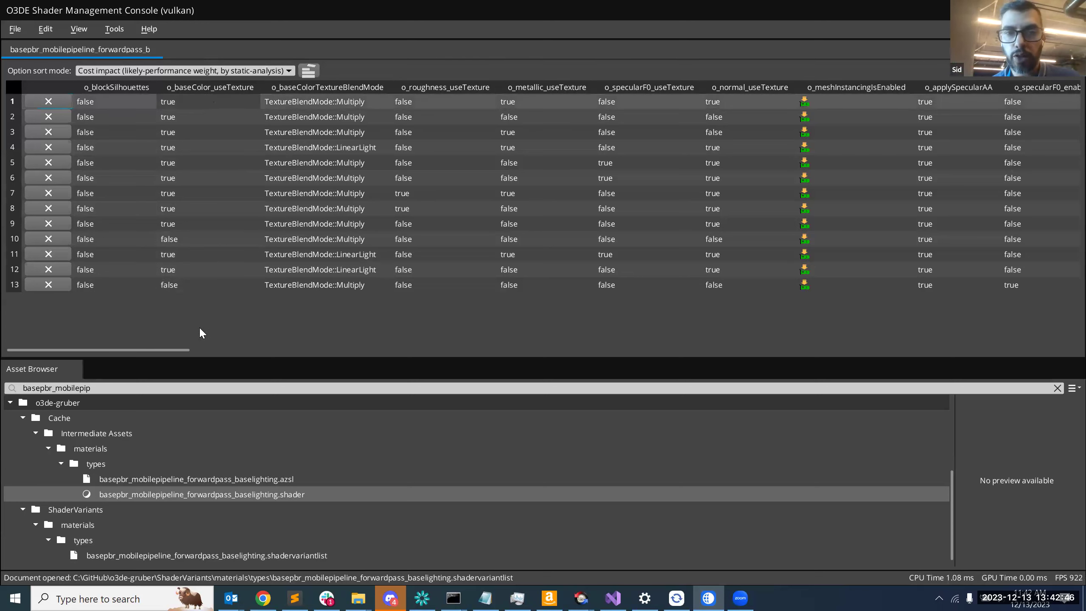
Run ExpandOptionsFullCombinatorials.py and add o_metallic_useTexture, o_enableShadows and o_enableSphereLights to the participating options.
right_click(222, 322)
mouse_move(265, 338)
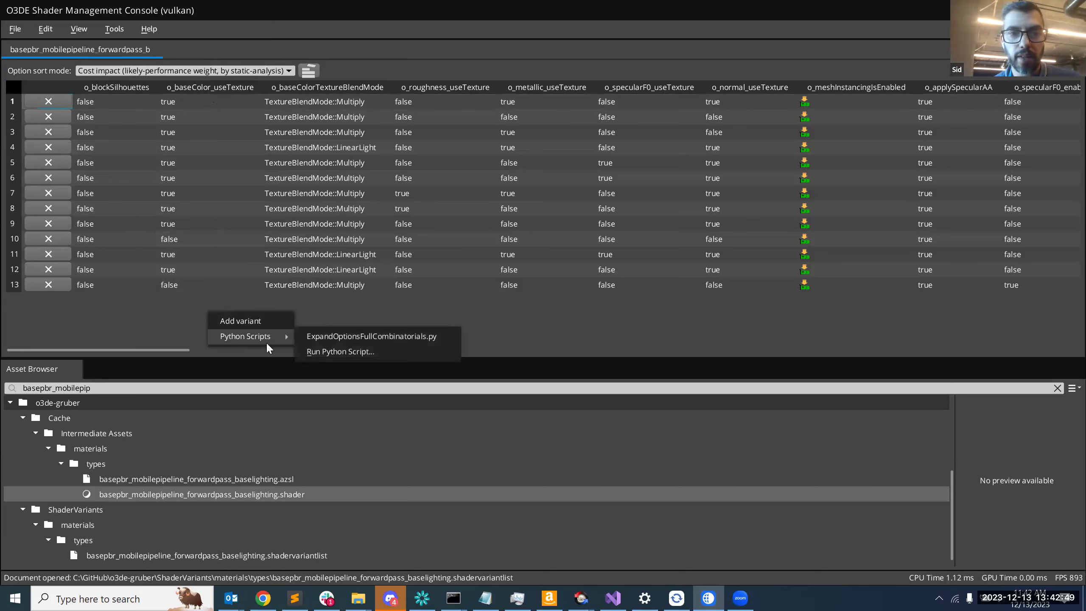
click(322, 339)
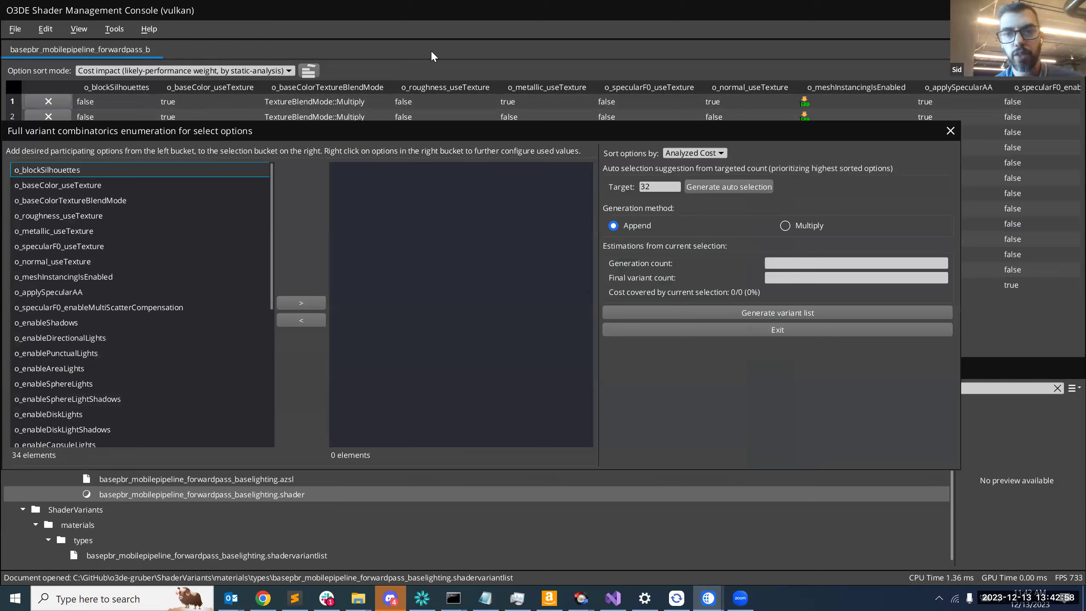
click(85, 231)
click(301, 302)
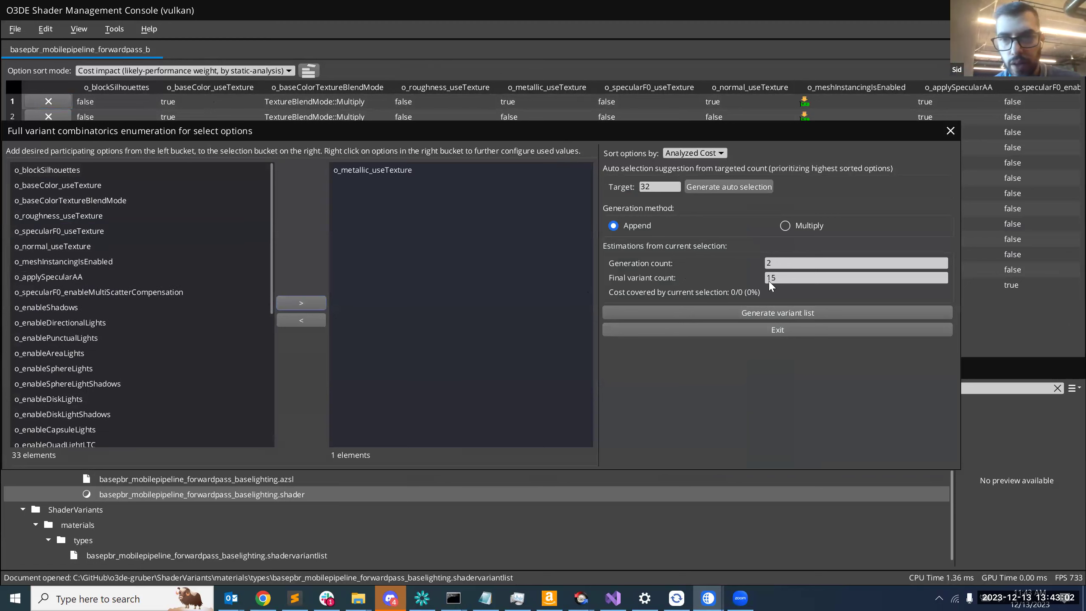
click(171, 306)
click(309, 302)
click(214, 352)
click(314, 303)
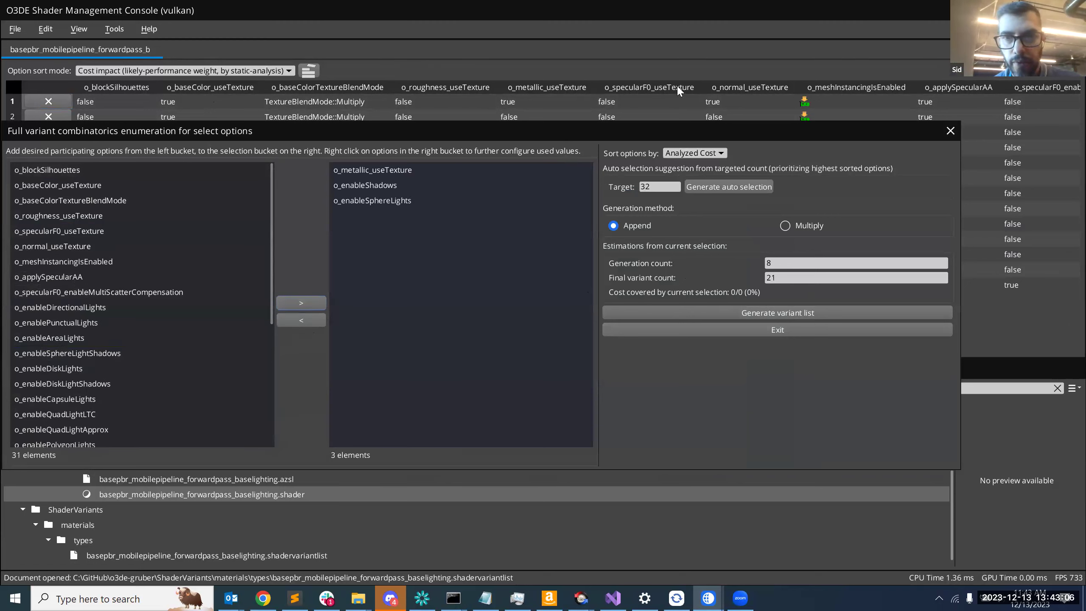
Add o_directional_shadow_filtering_method to the participating options and open the configuration of its used values.
drag(657, 129, 463, 126)
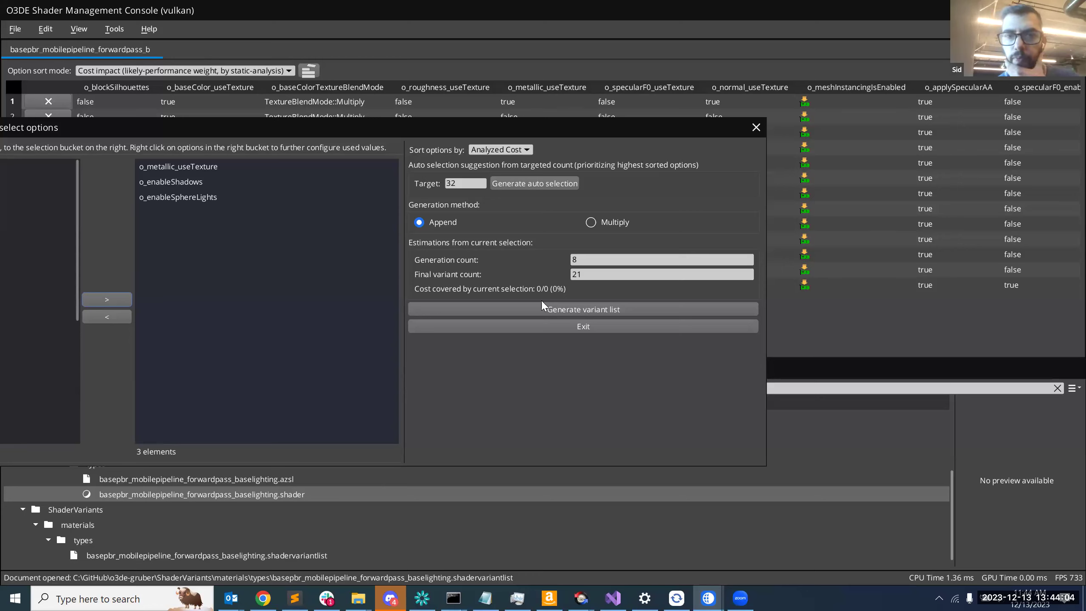
double_click(712, 123)
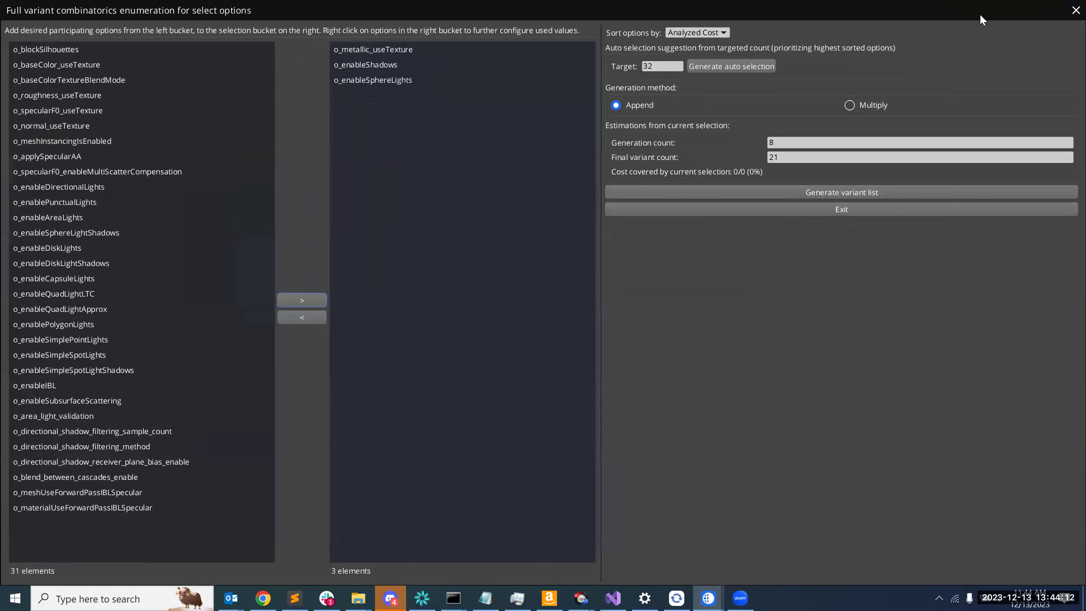
drag(980, 13, 705, 231)
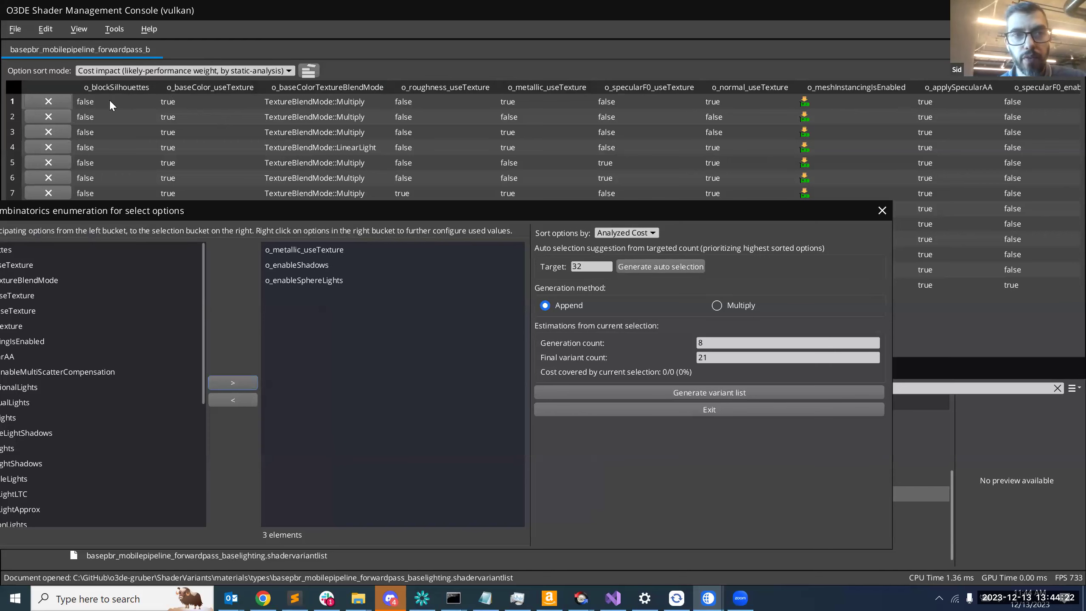
drag(176, 209, 213, 207)
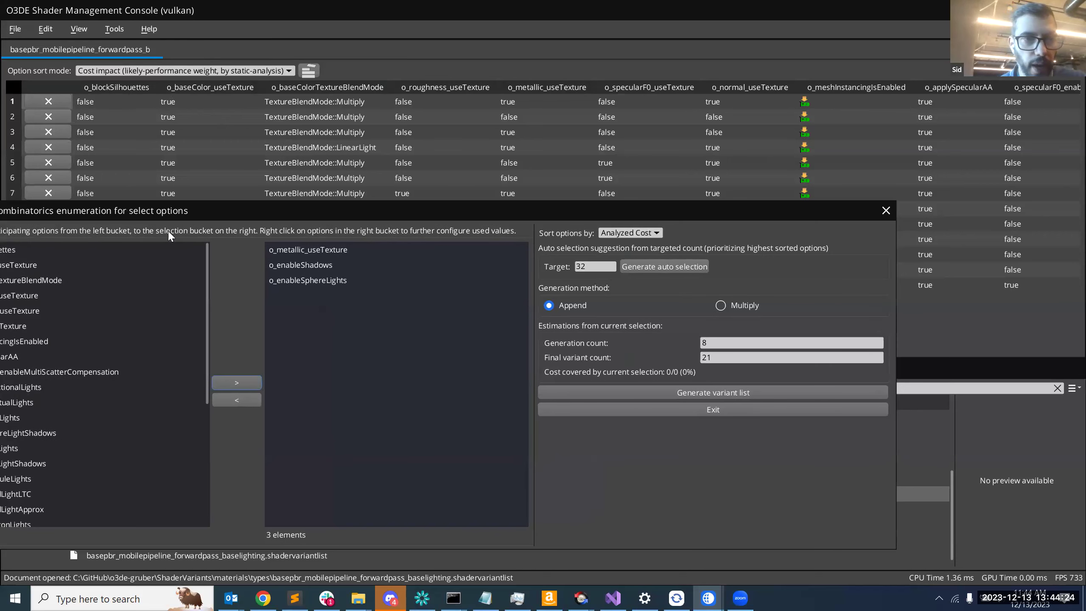
scroll(155, 273, down, 5)
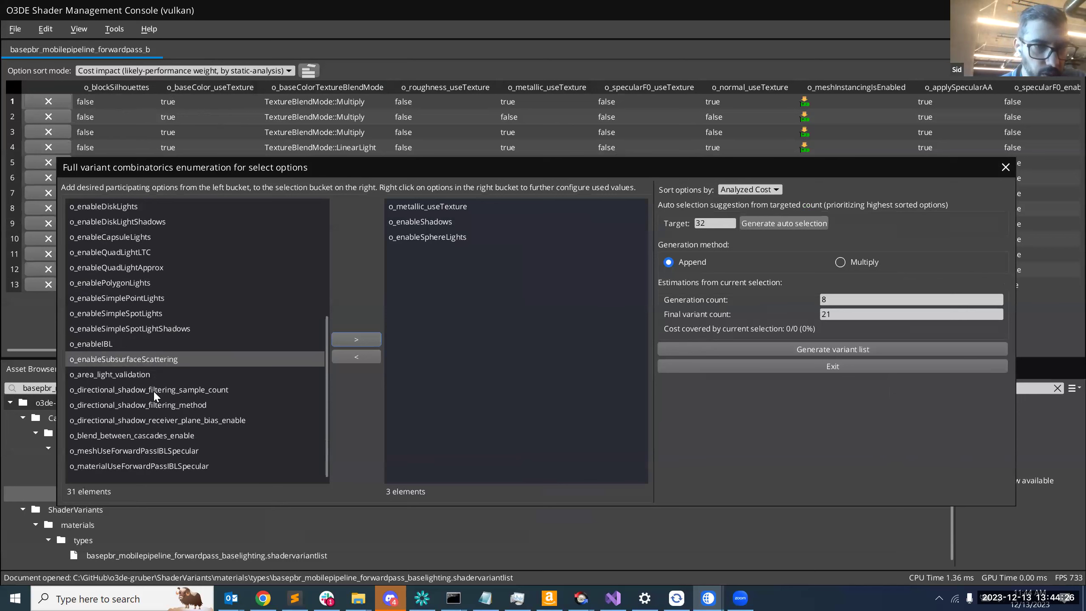
click(157, 408)
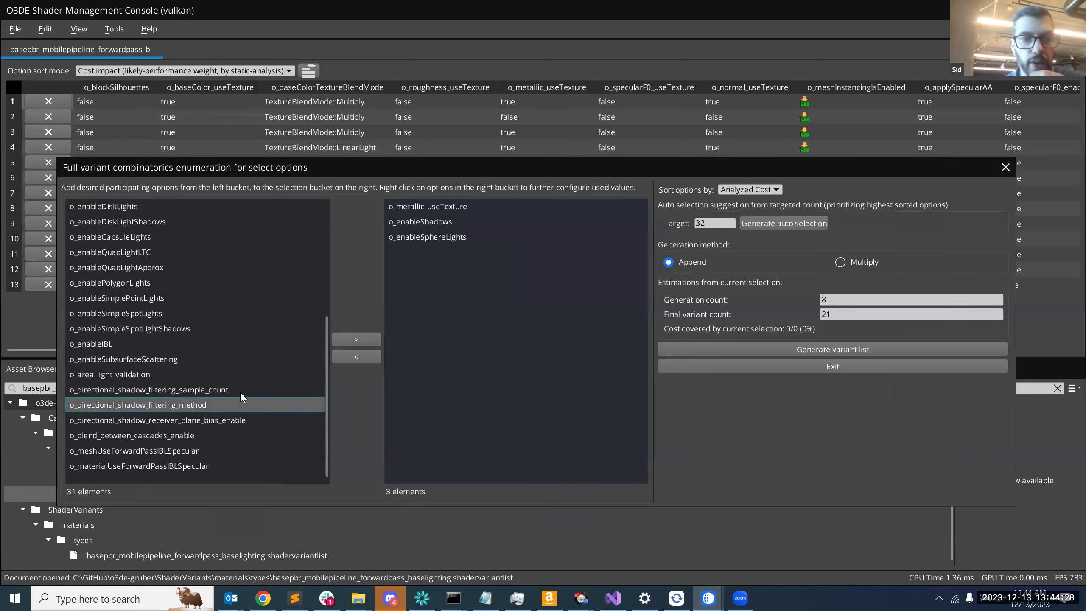
click(356, 342)
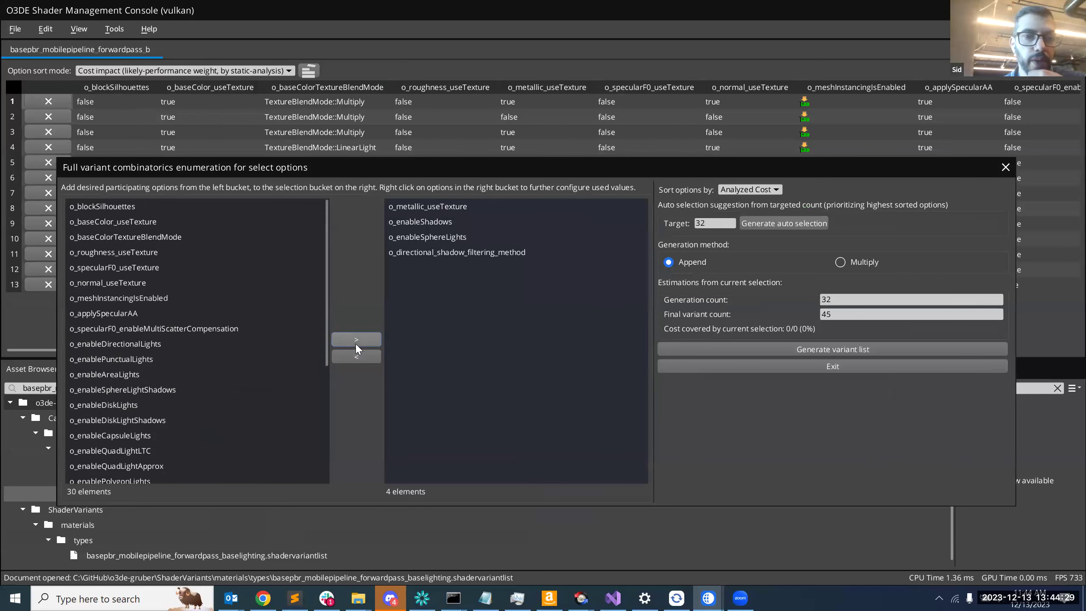
right_click(485, 258)
click(523, 270)
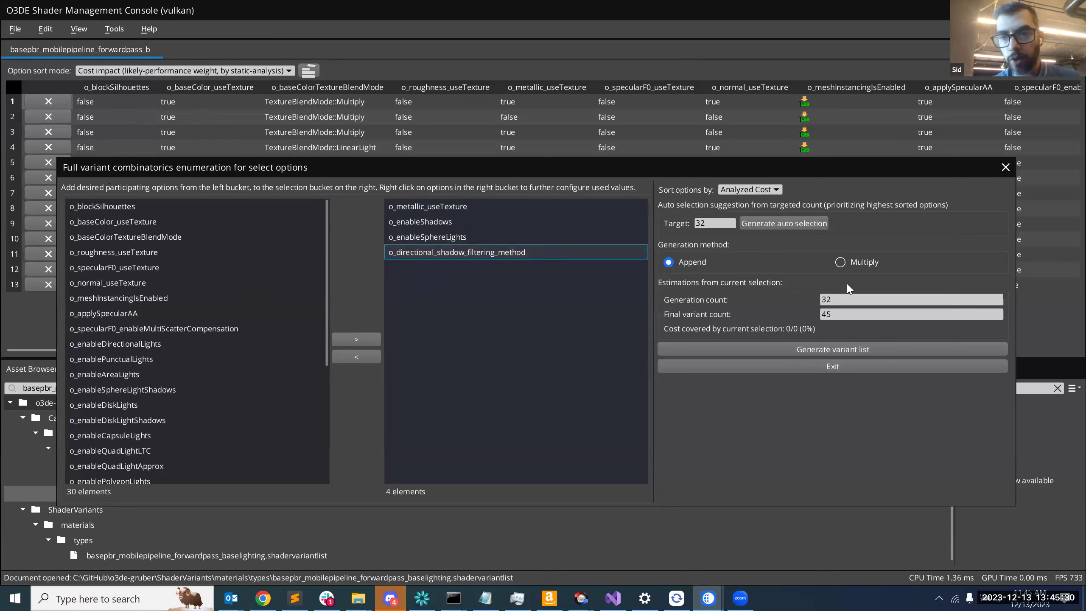
Set the generation method of the enumeration to Multiply.
click(841, 265)
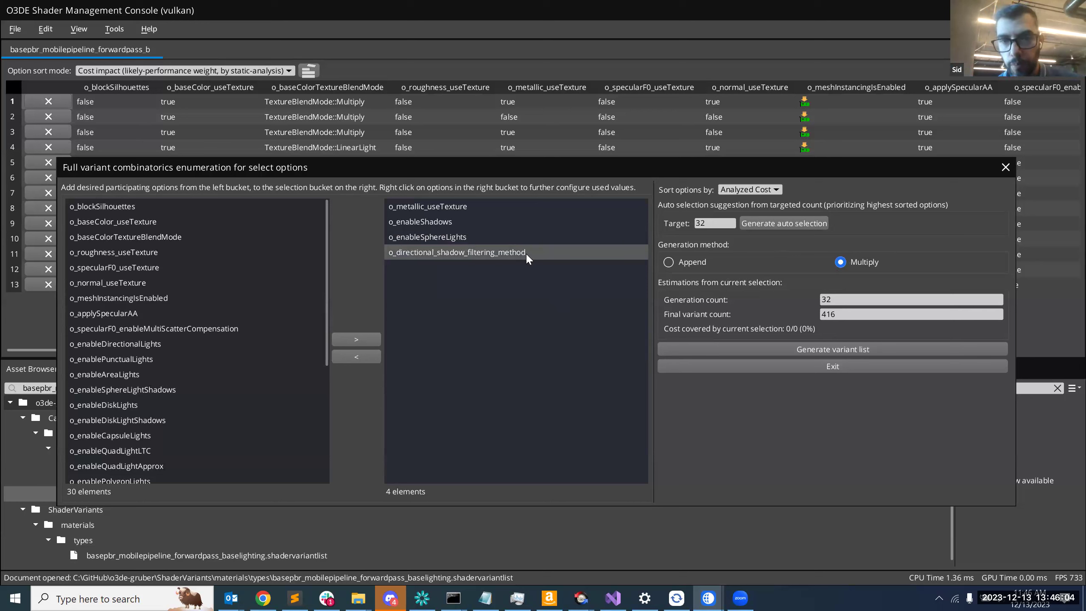
click(526, 253)
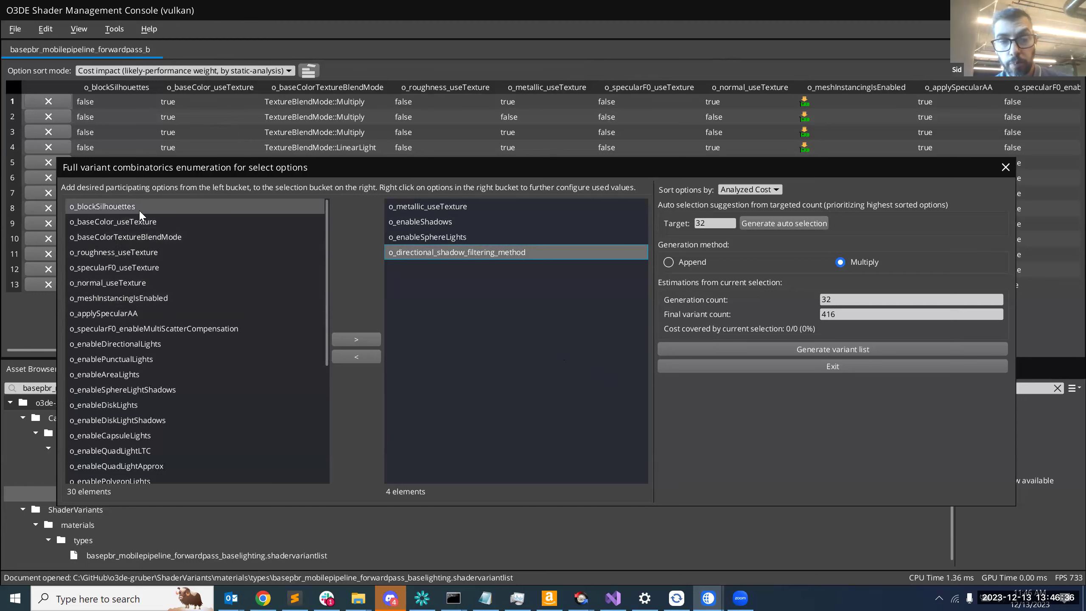
Examine the remaining available options and their rank and analyzed cost in the enumeration dialog.
mouse_move(179, 442)
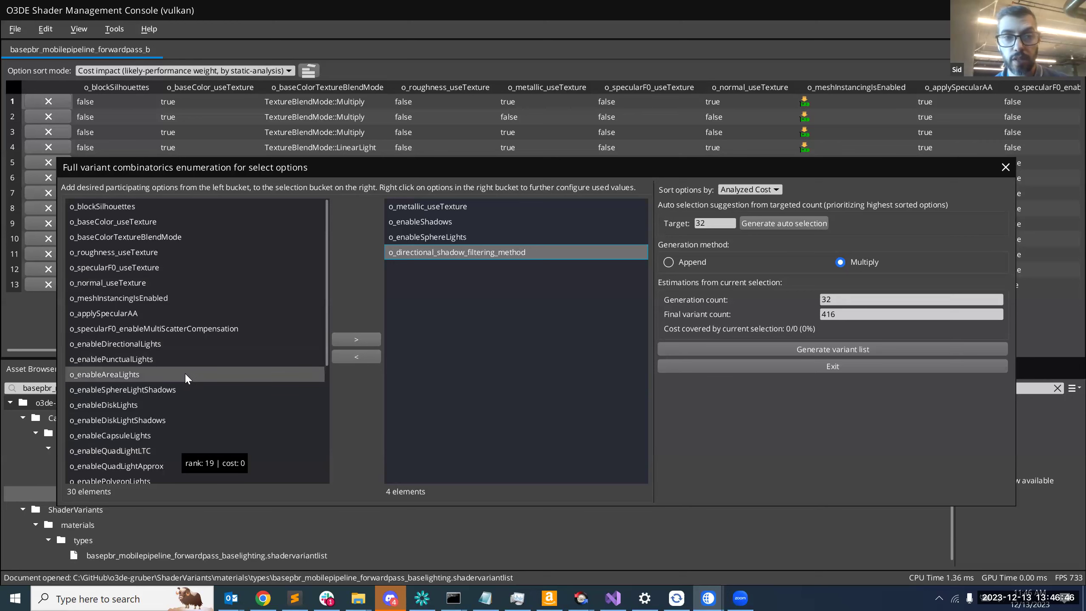
scroll(159, 296, down, 1)
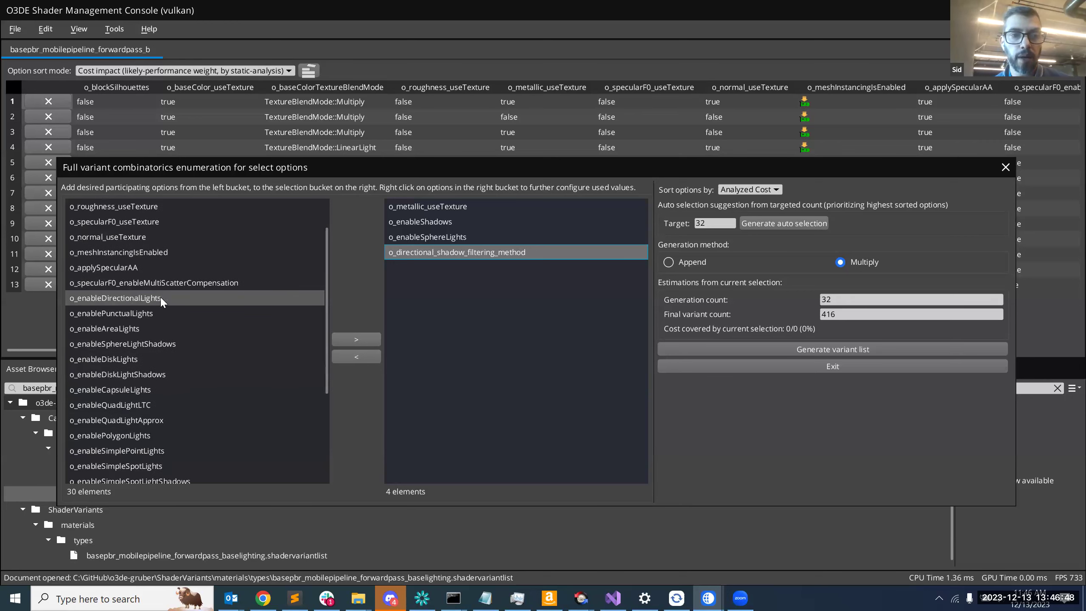
click(133, 366)
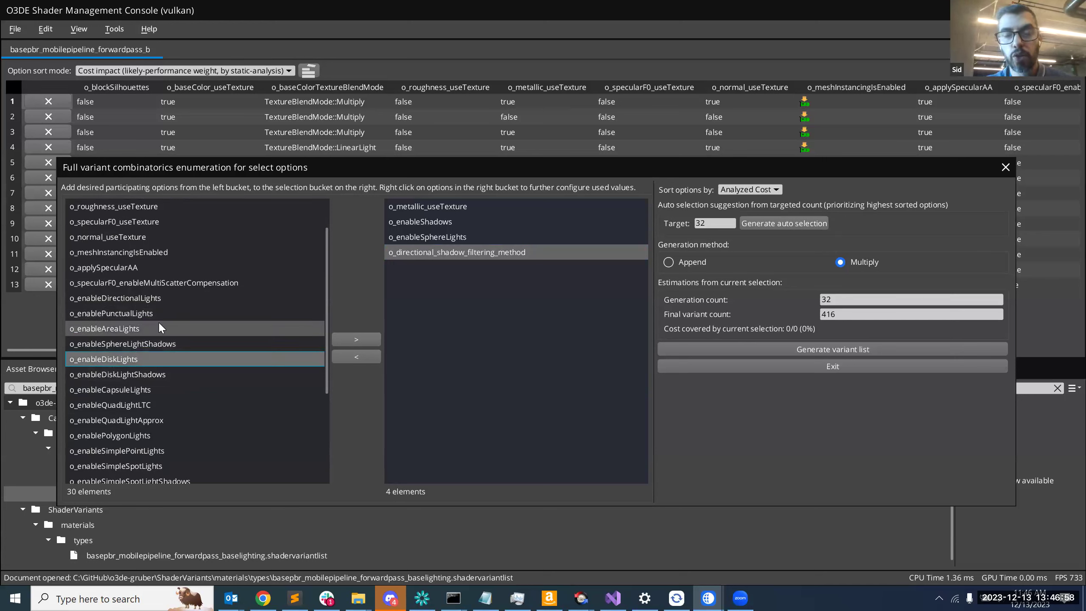
mouse_move(160, 324)
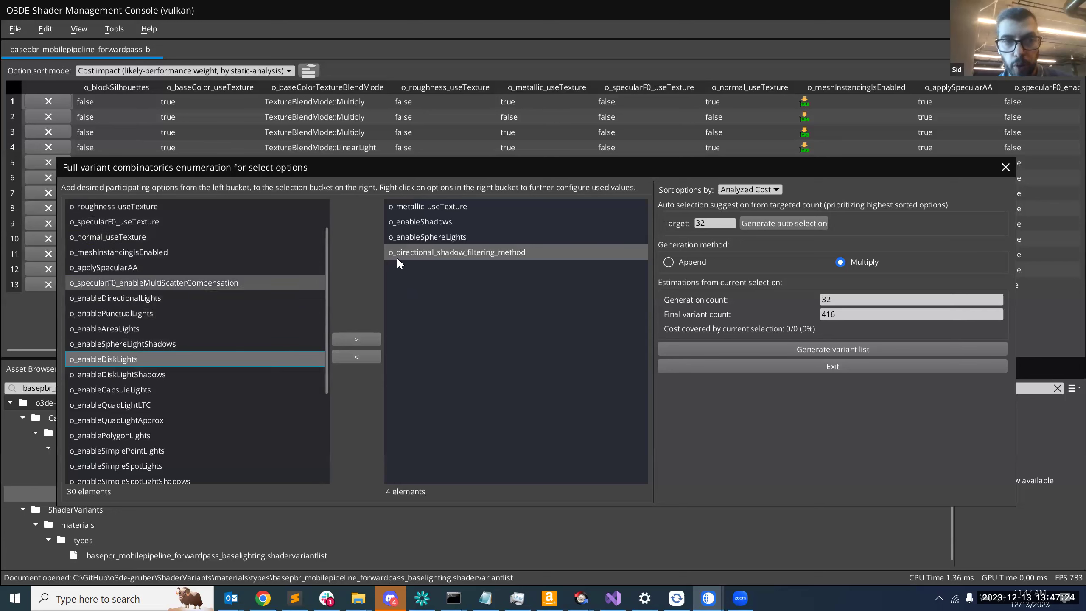
scroll(251, 436, down, 1)
scroll(251, 437, down, 1)
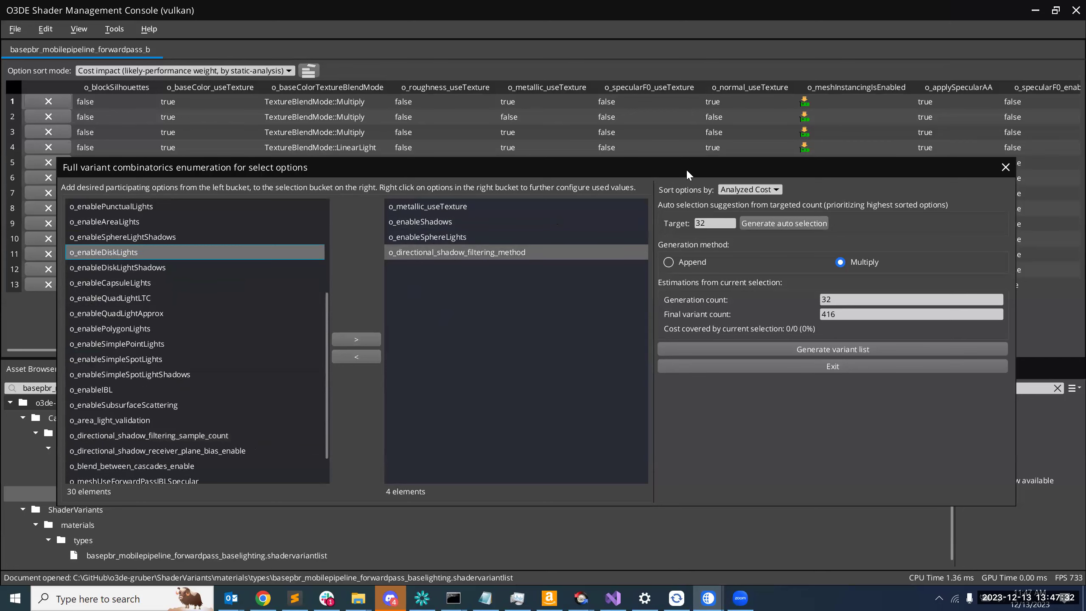
Close the combinatorics enumeration dialog without generating a variant list.
drag(665, 168, 490, 102)
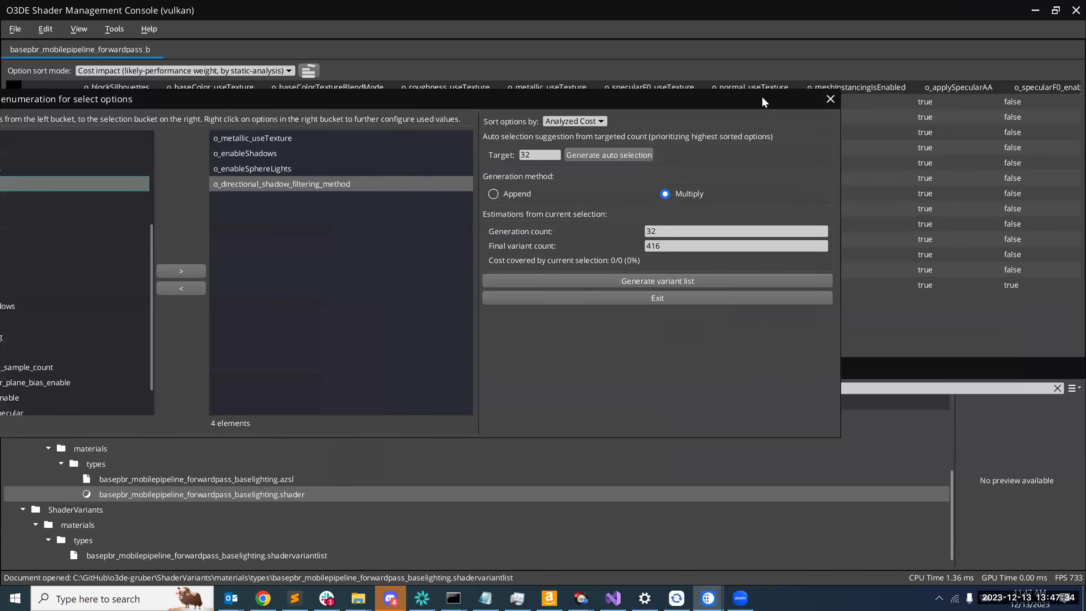
drag(764, 104, 770, 146)
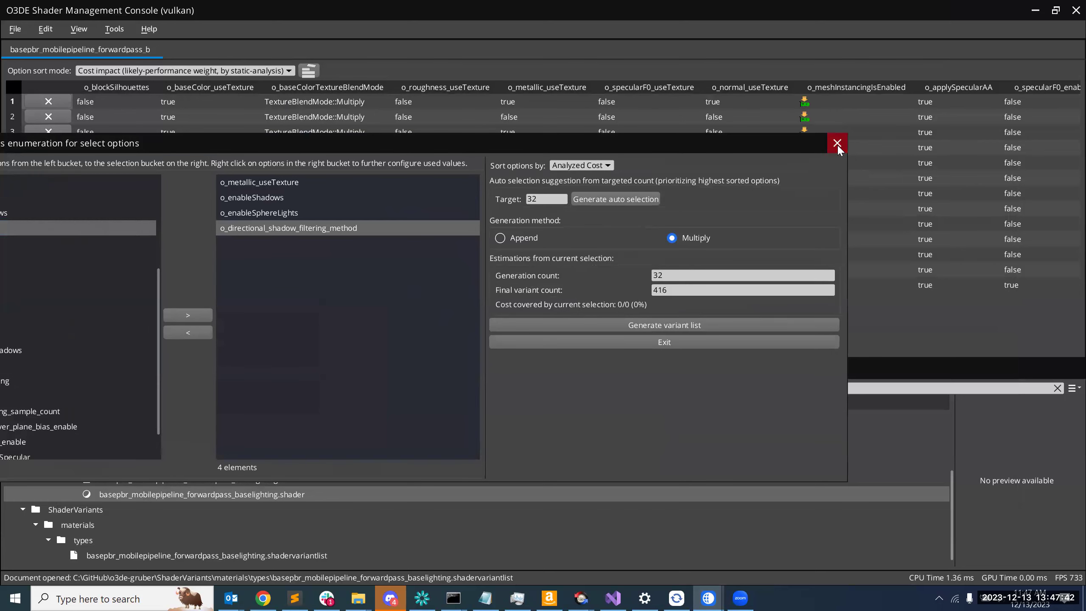
click(837, 146)
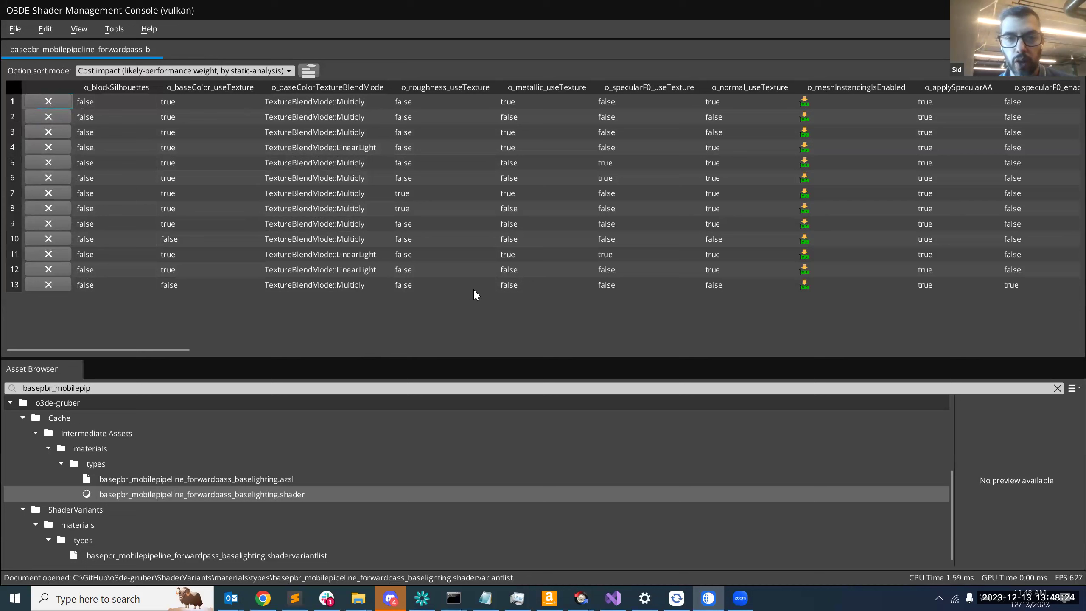
click(427, 208)
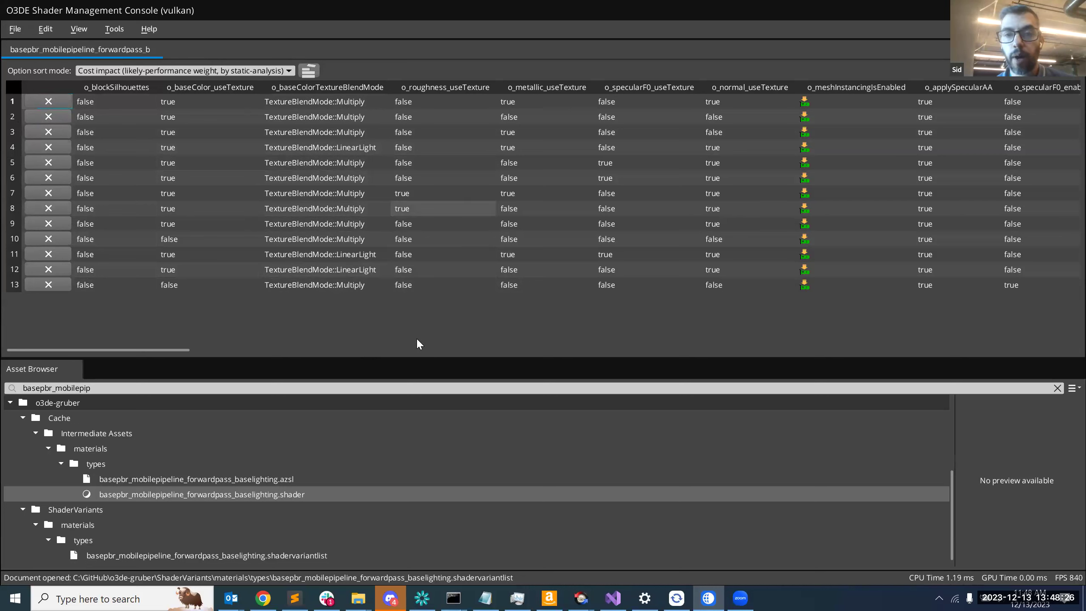